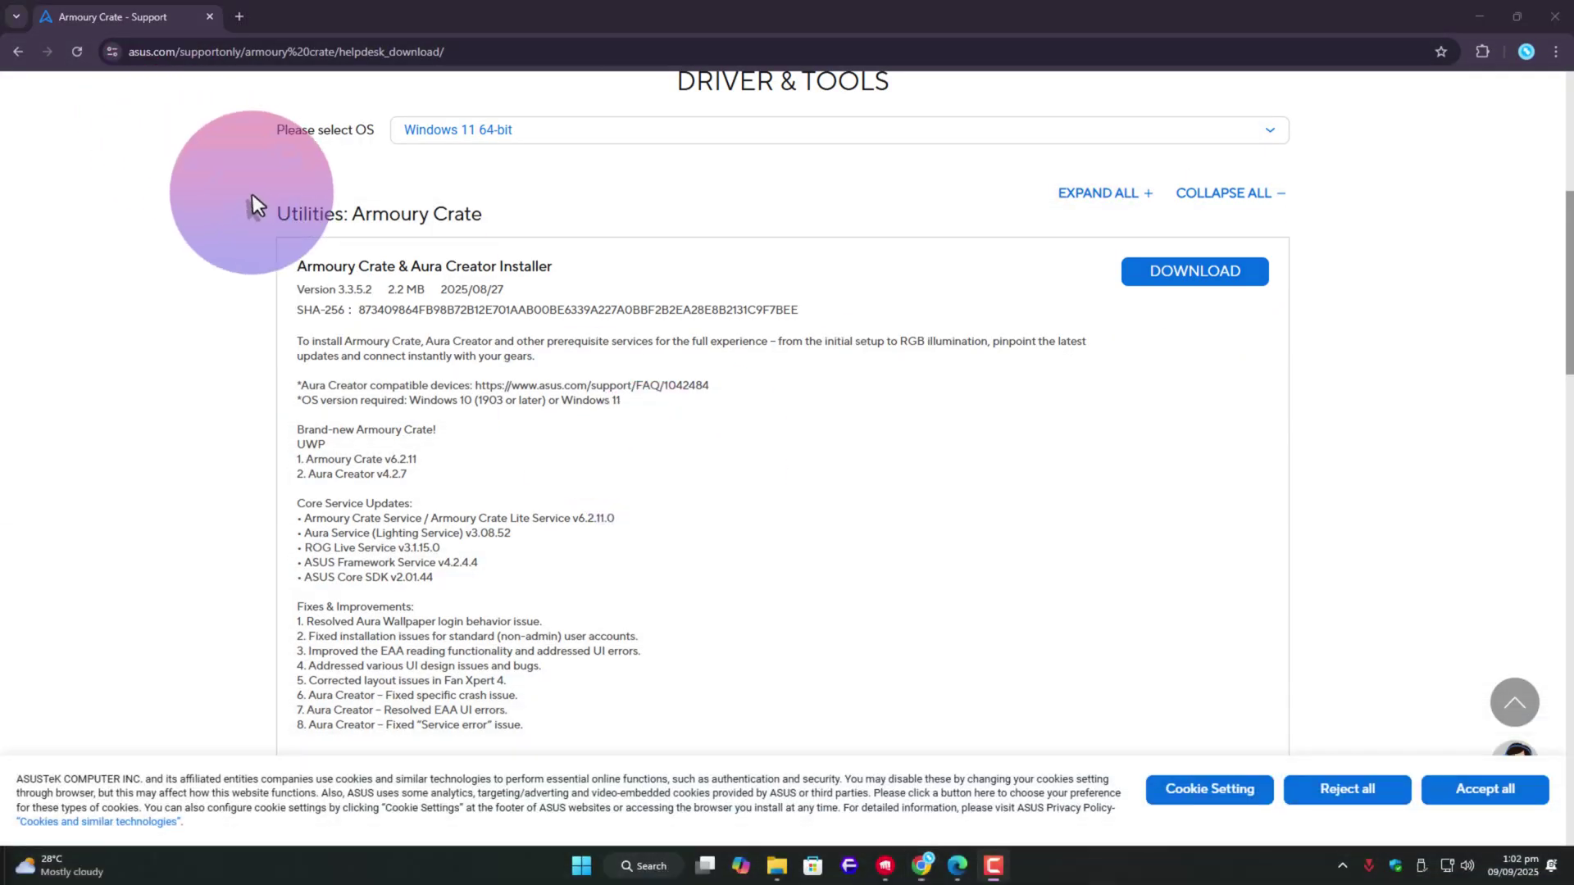
# - Hide the Chrome window with the ASUS Armoury Crate page to show the desktop
pyautogui.press('super+d')
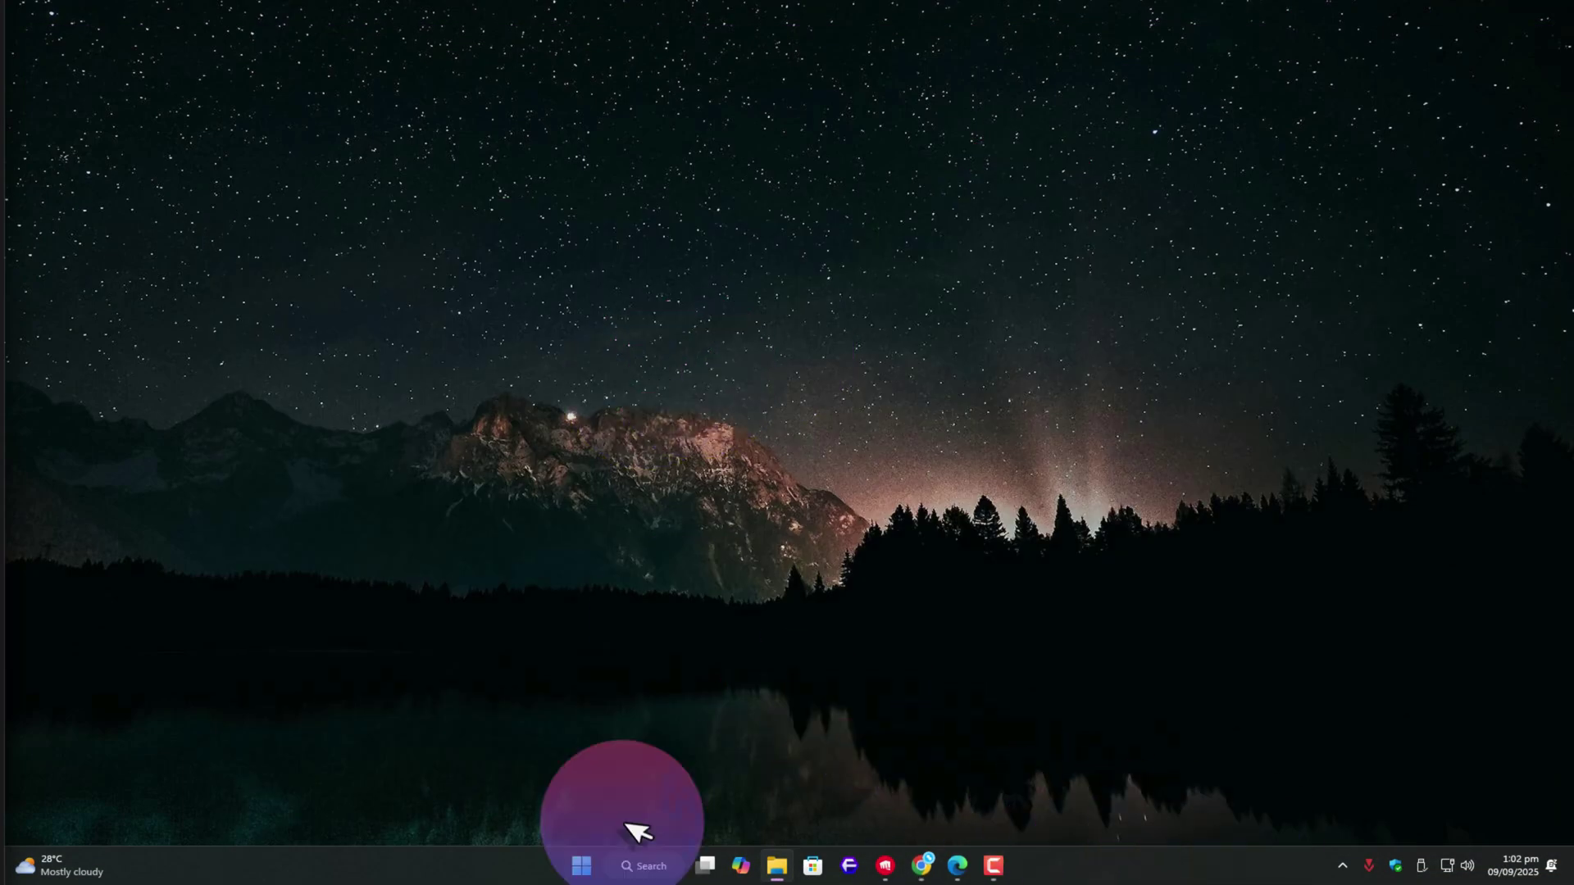
# - Search for Control Panel and open its Uninstall a program list
pyautogui.click(653, 867)
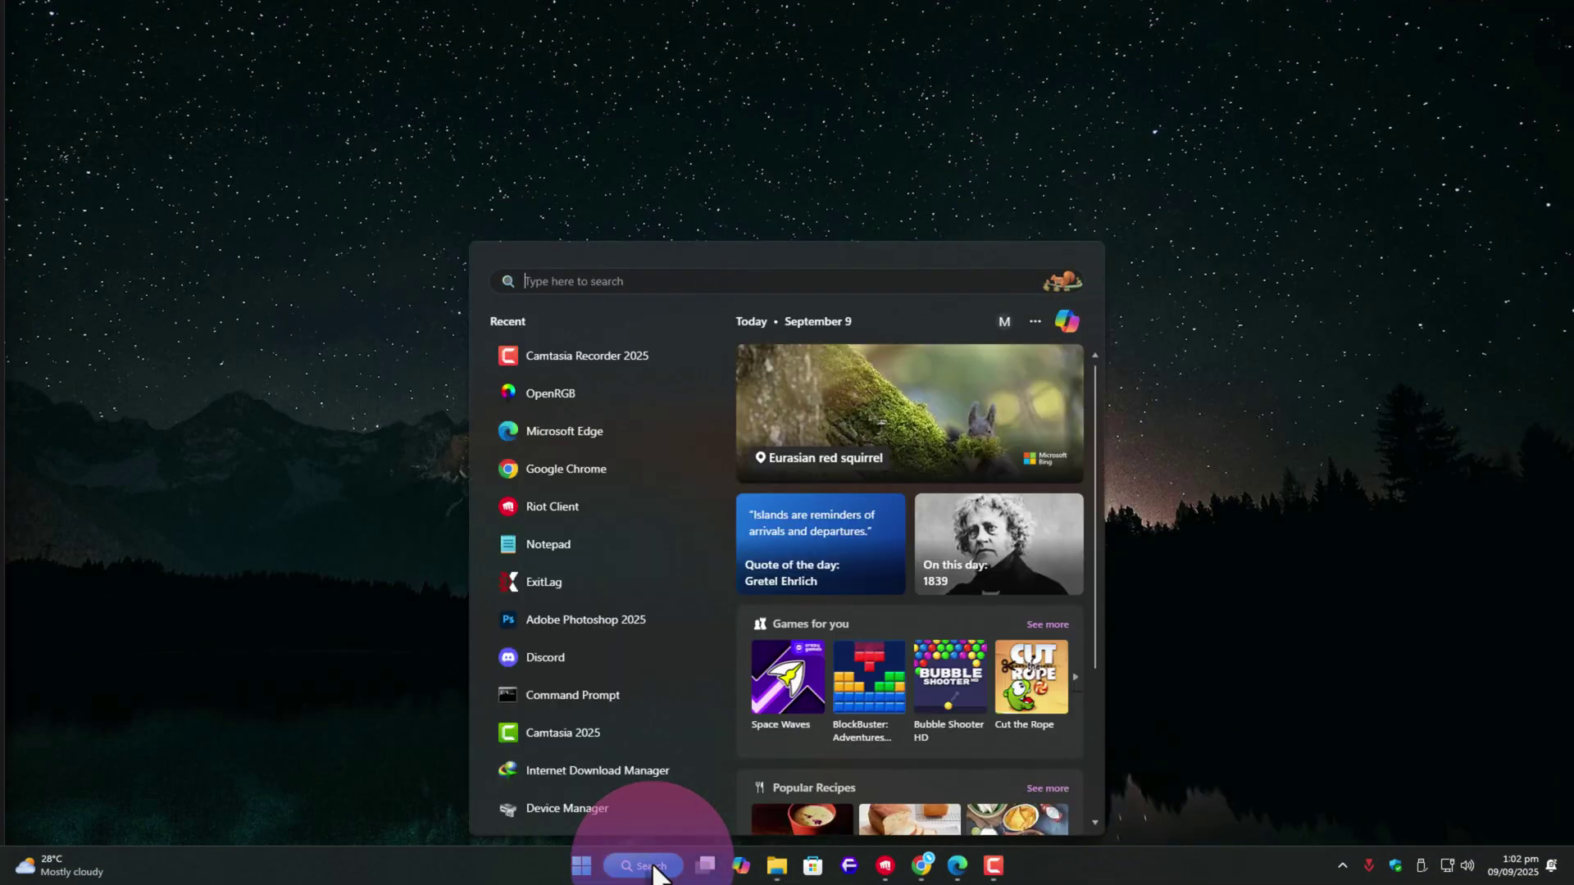
pyautogui.write('con')
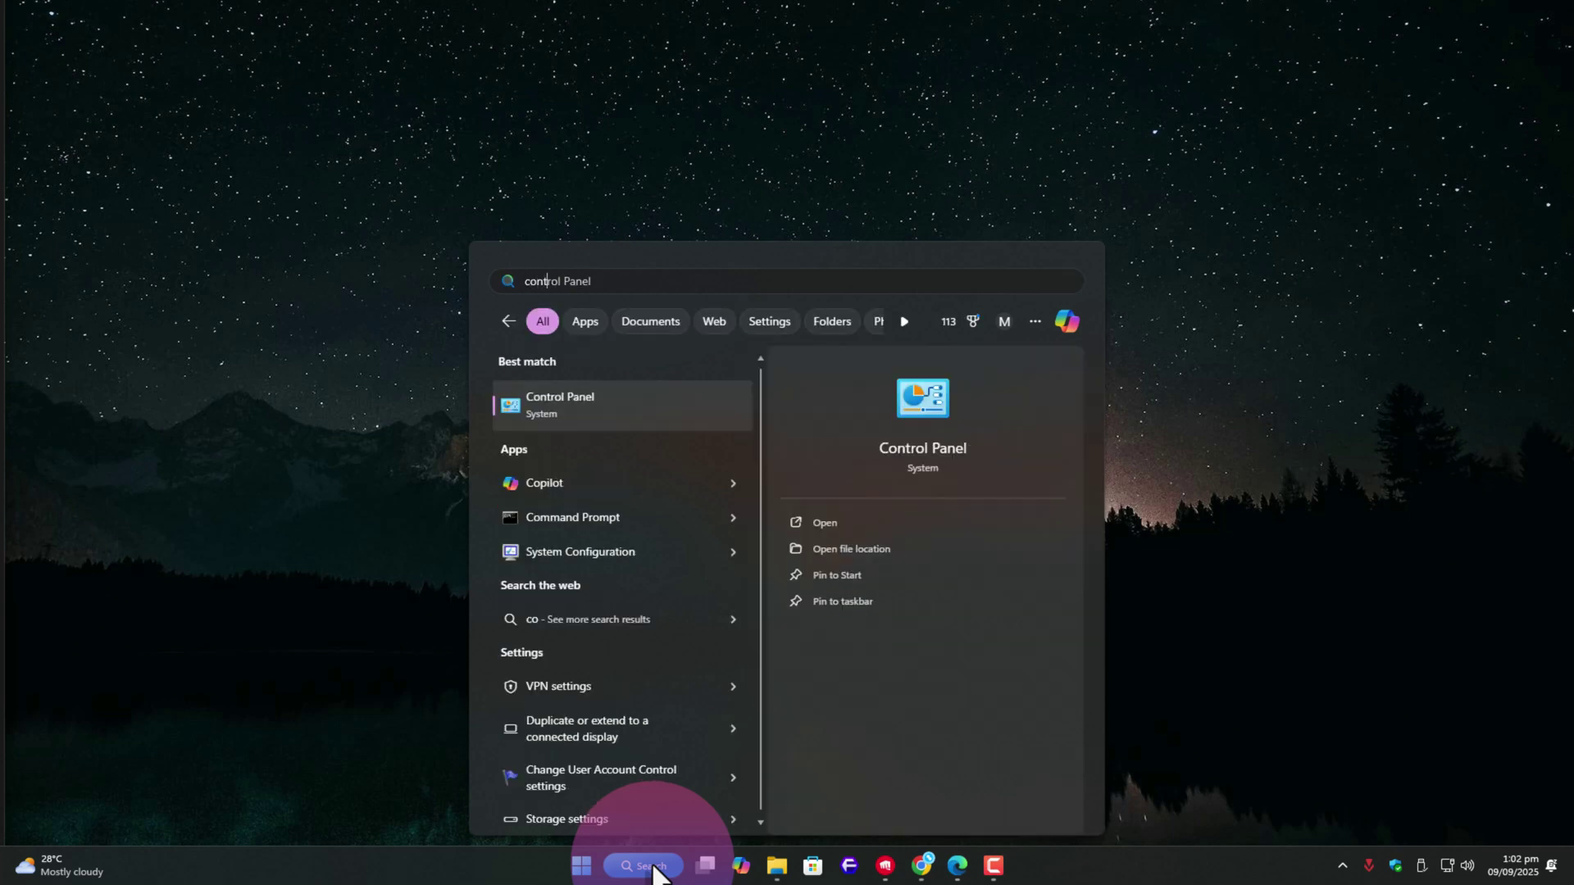
pyautogui.write('t')
pyautogui.press('Return')
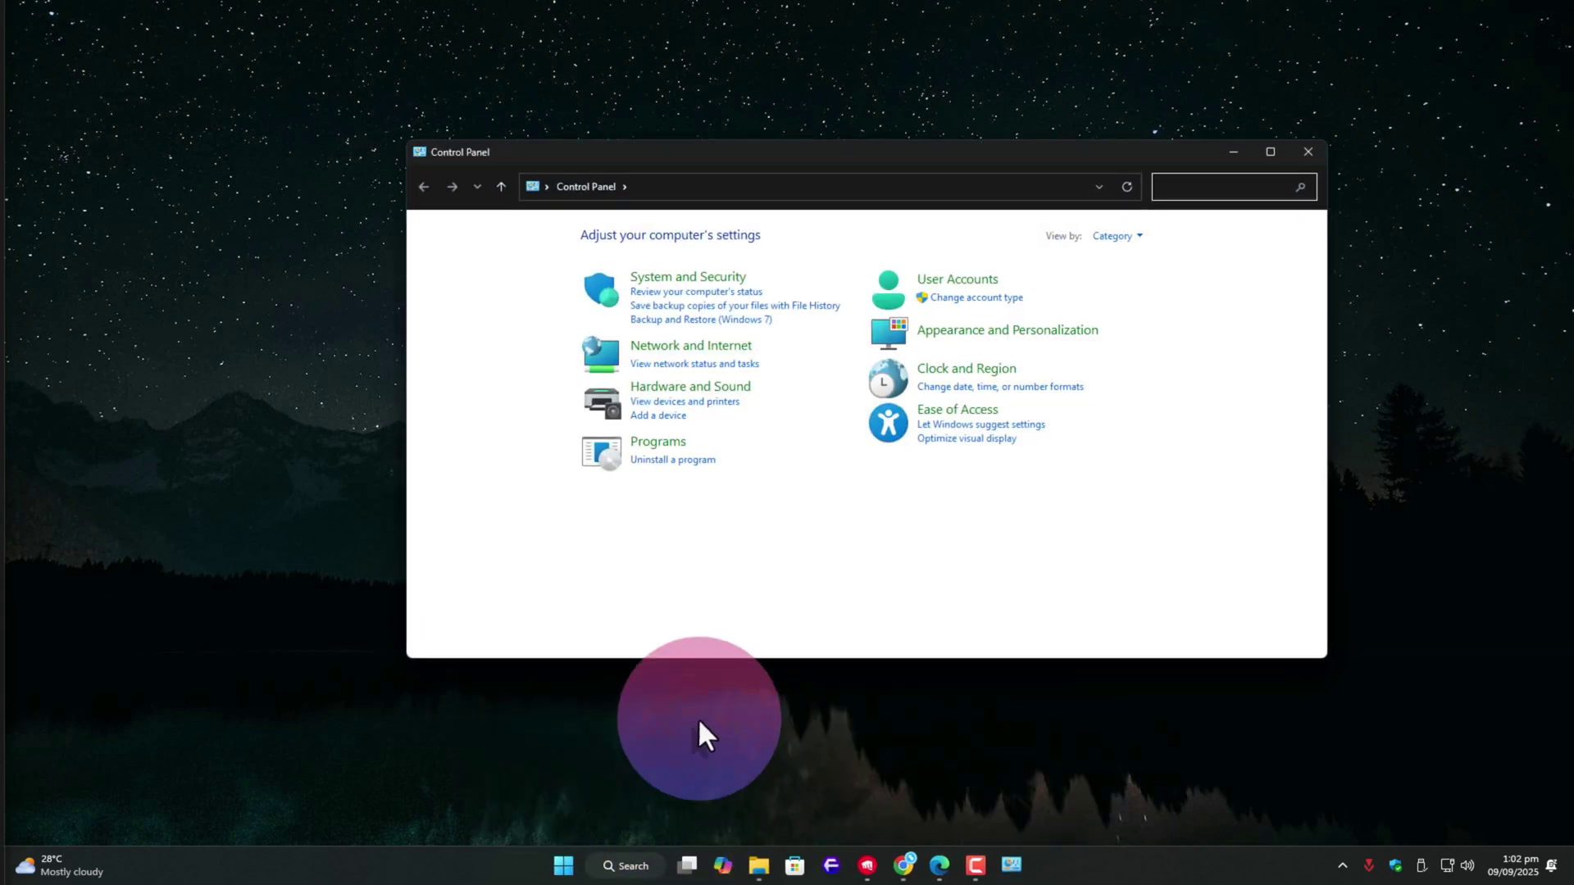
pyautogui.click(671, 460)
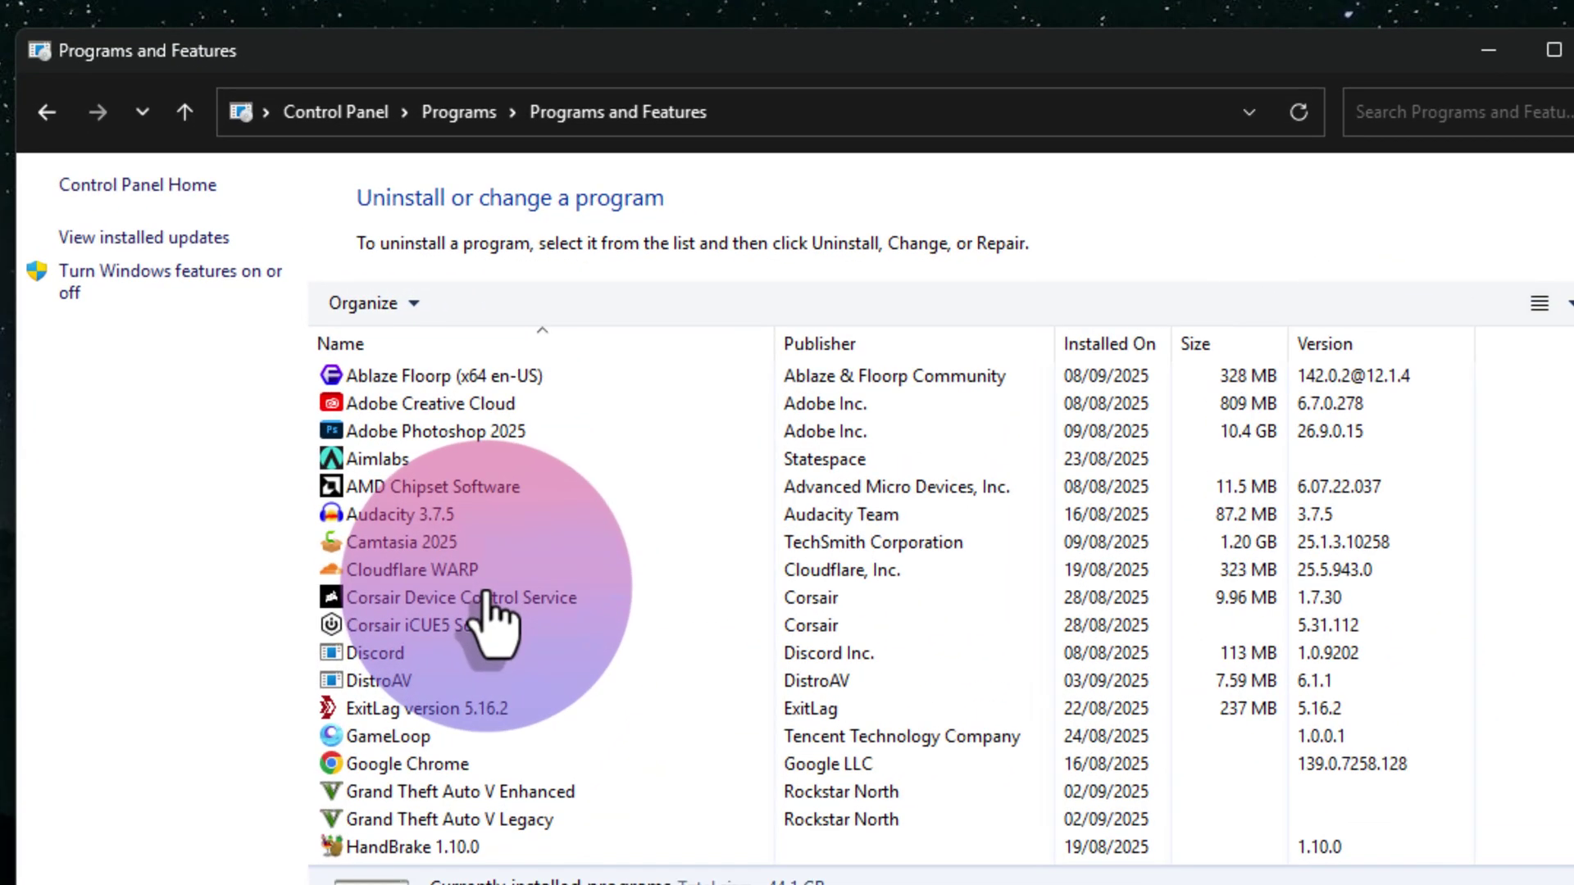
# - Browse installed programs such as Adobe Photoshop 2025, Aimlabs, AMD Chipset Software and Audacity
pyautogui.click(430, 433)
pyautogui.click(434, 459)
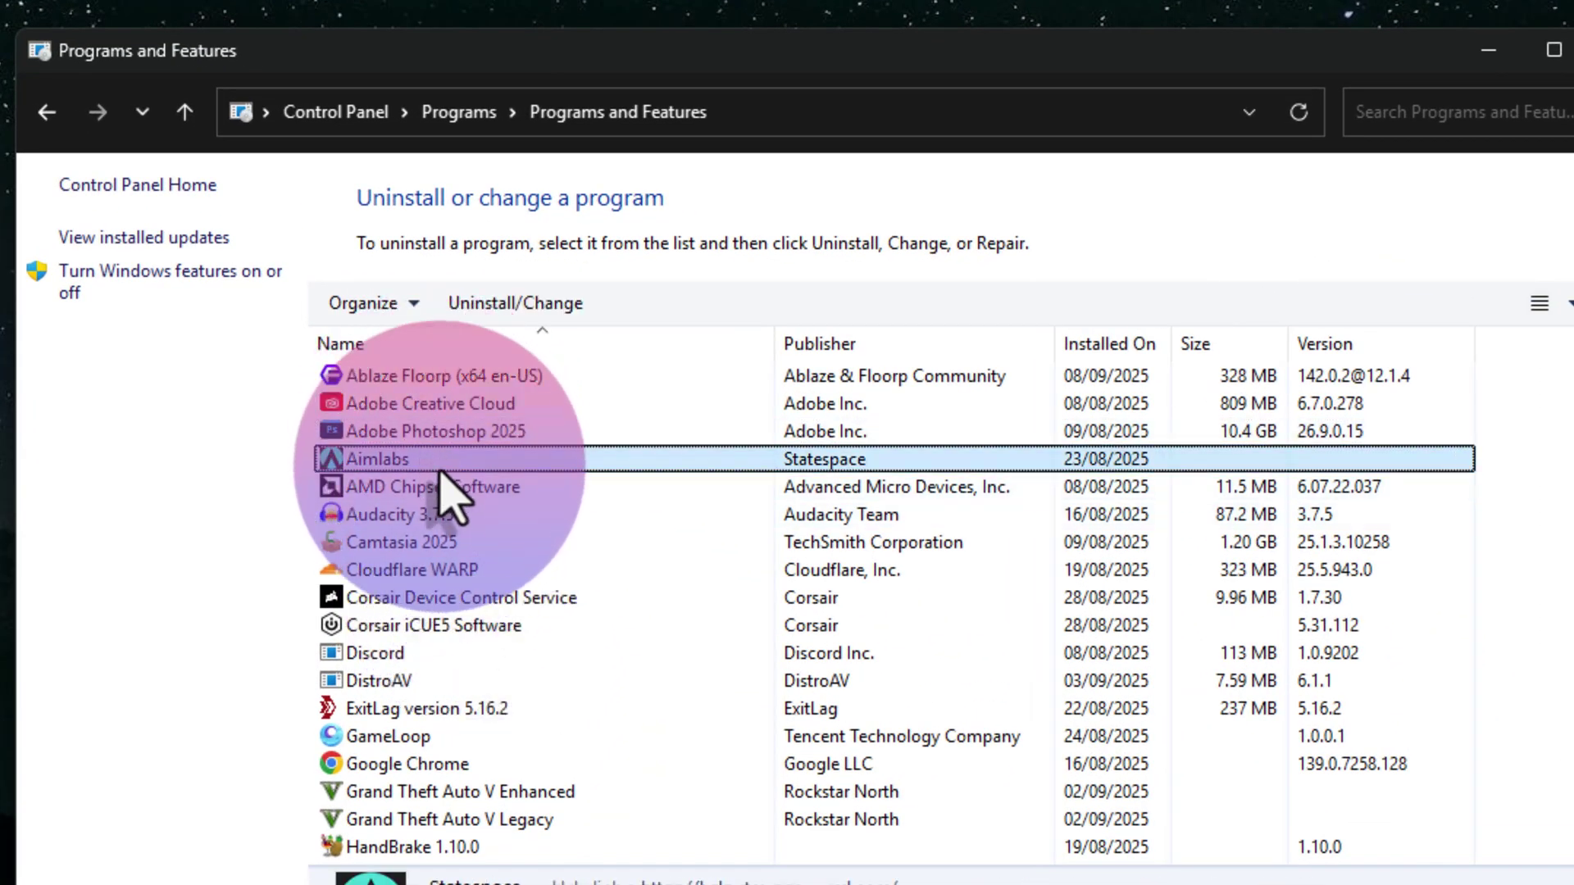
pyautogui.click(443, 485)
pyautogui.click(441, 515)
pyautogui.press('Home')
pyautogui.press('Down')
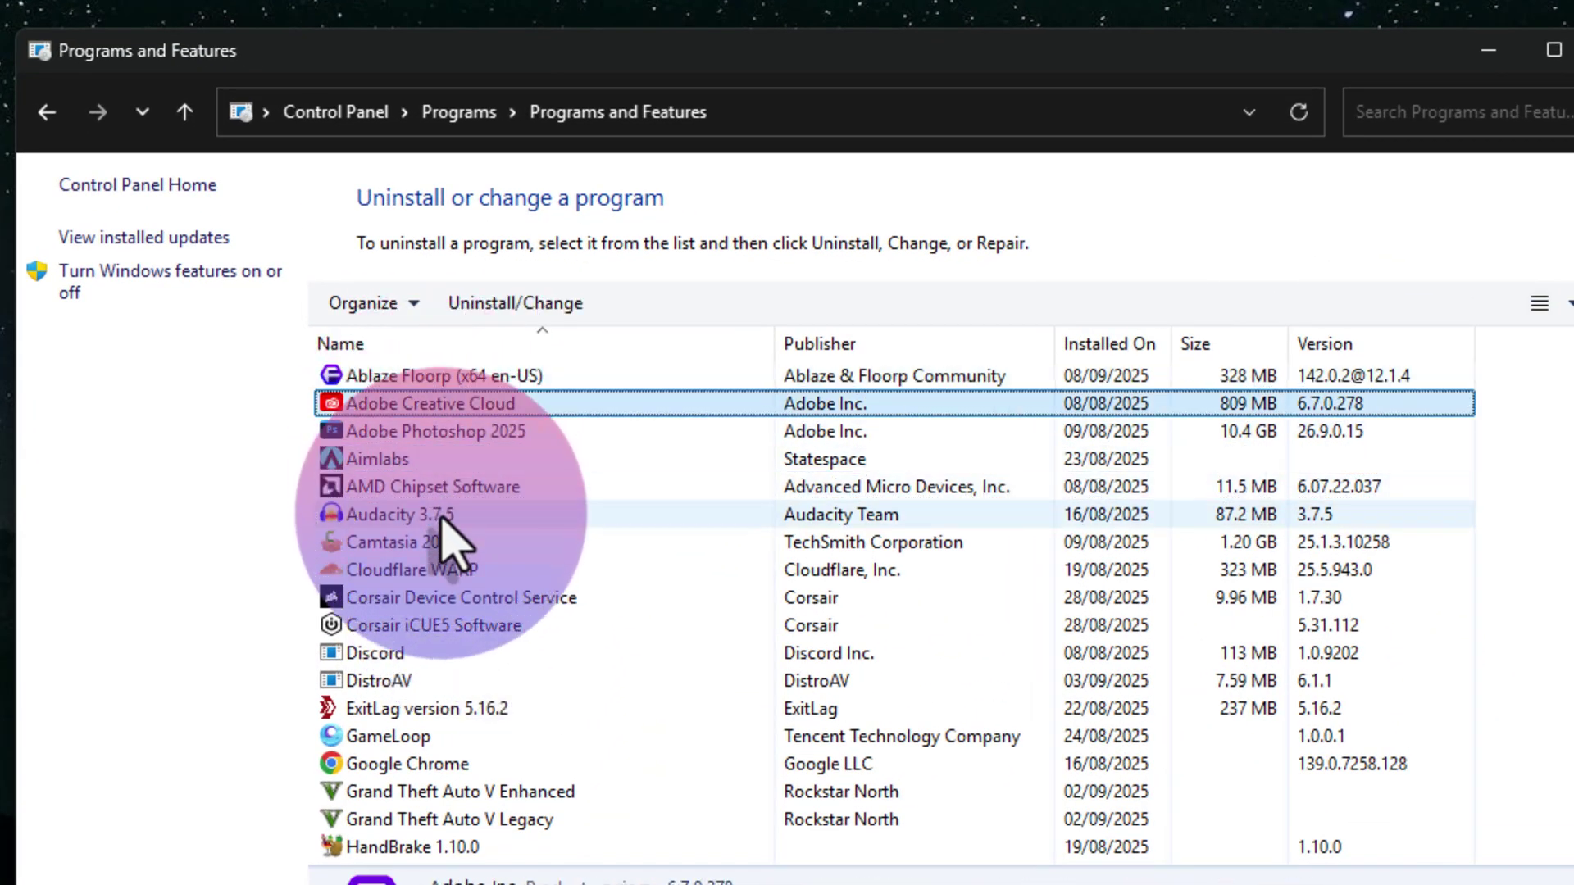
pyautogui.press('Down')
pyautogui.press('Down')
pyautogui.press('Down')
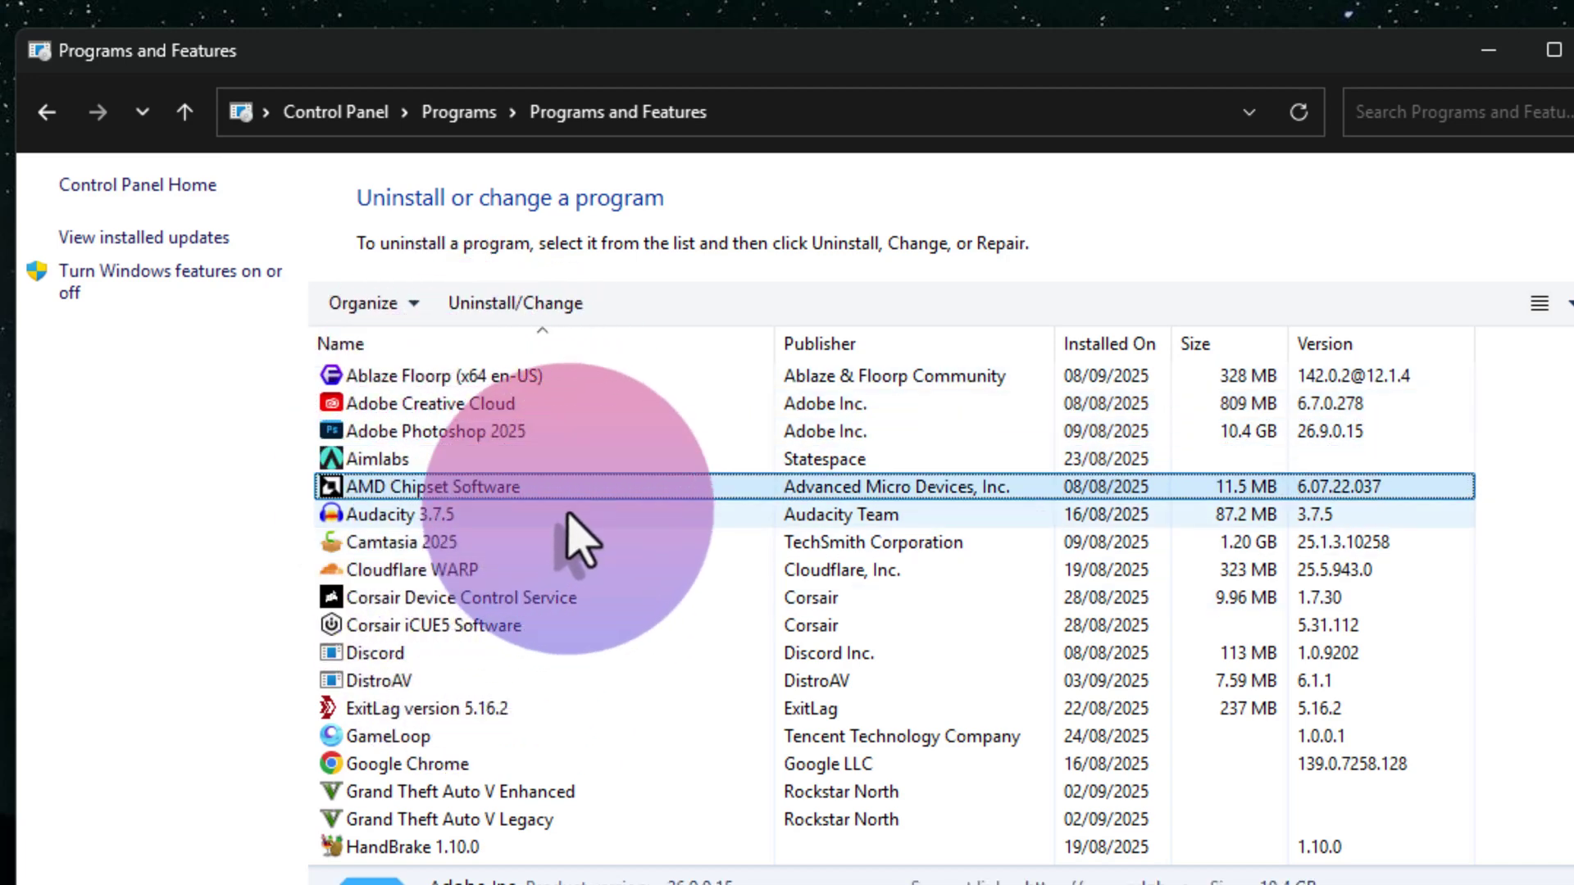
pyautogui.press('Down')
pyautogui.press('Home')
pyautogui.press('Down')
pyautogui.press('Down')
pyautogui.press('Down')
pyautogui.press('Down')
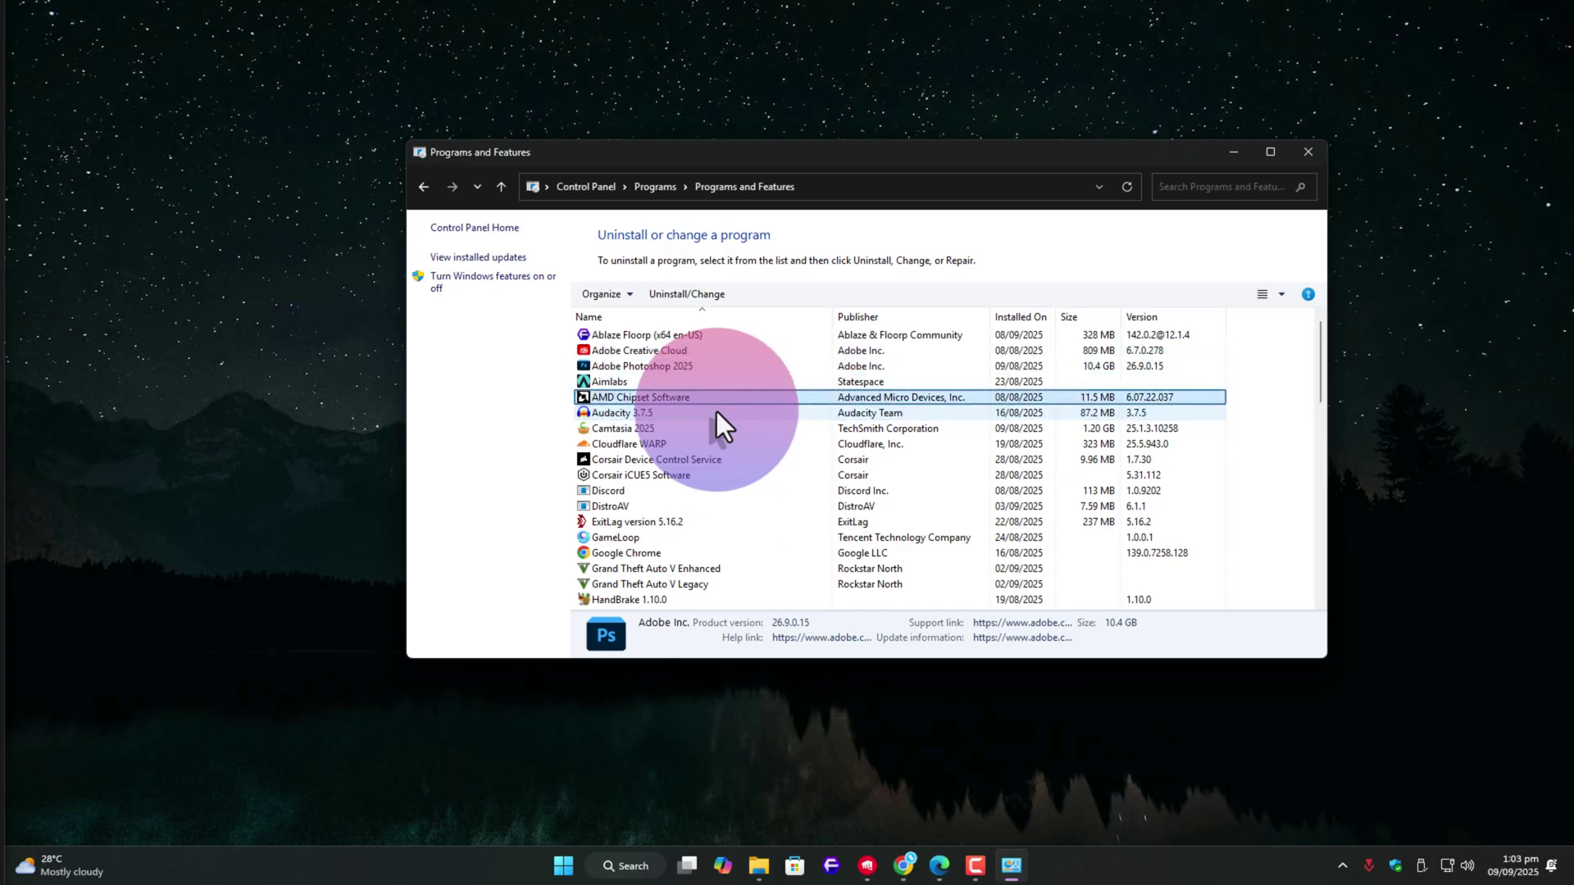
# - Close Programs and Features, then open Task Manager with processes sorted by name
pyautogui.click(1309, 152)
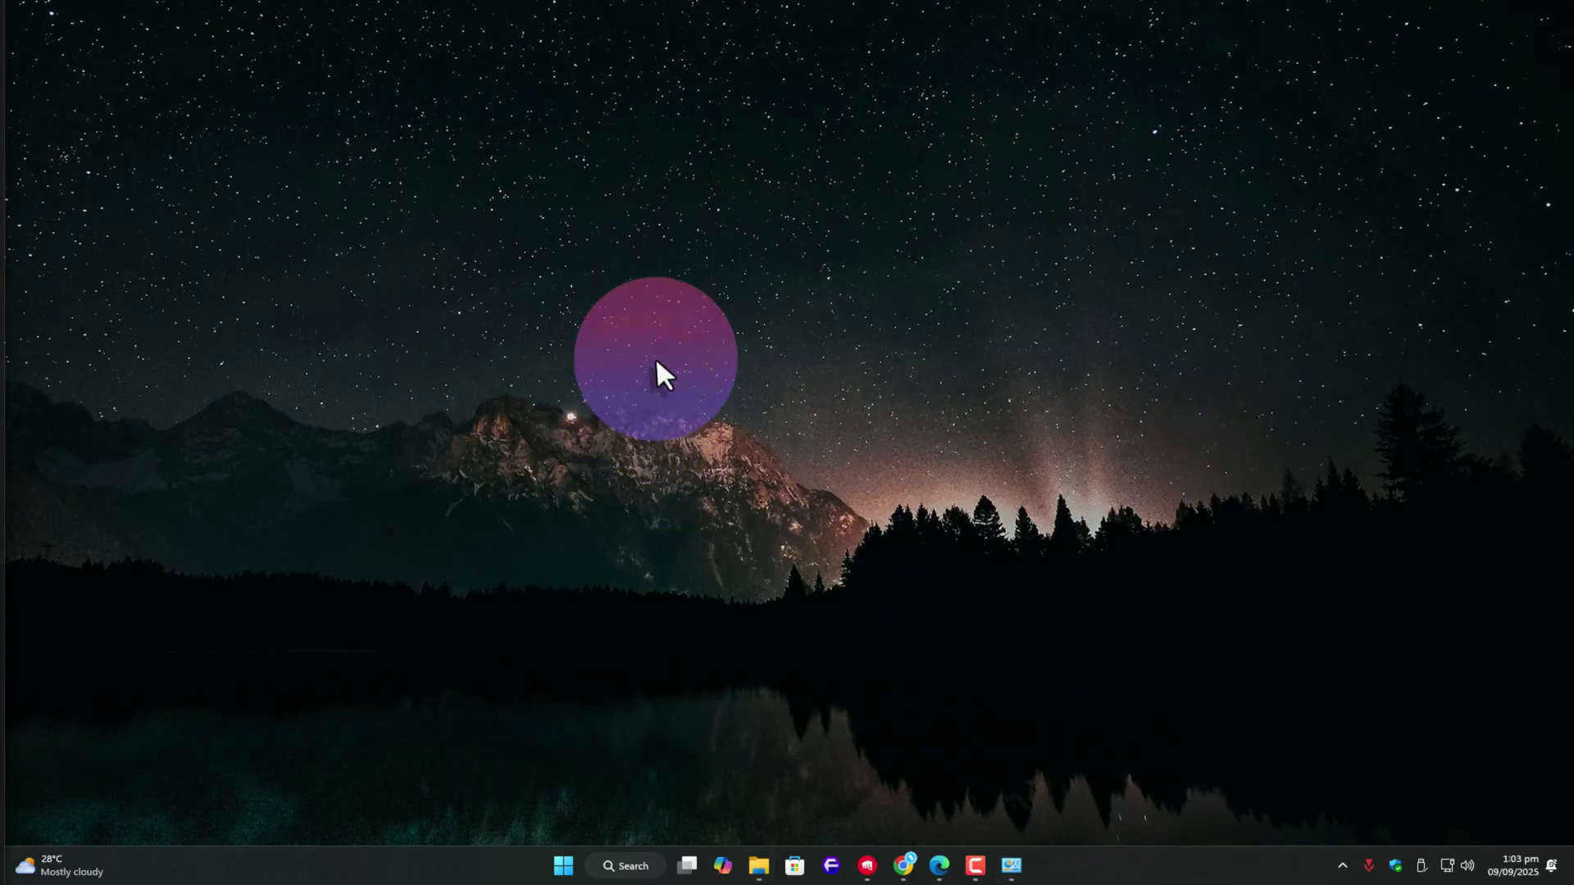
pyautogui.hotkey('ctrl', 'shift', 'Escape')
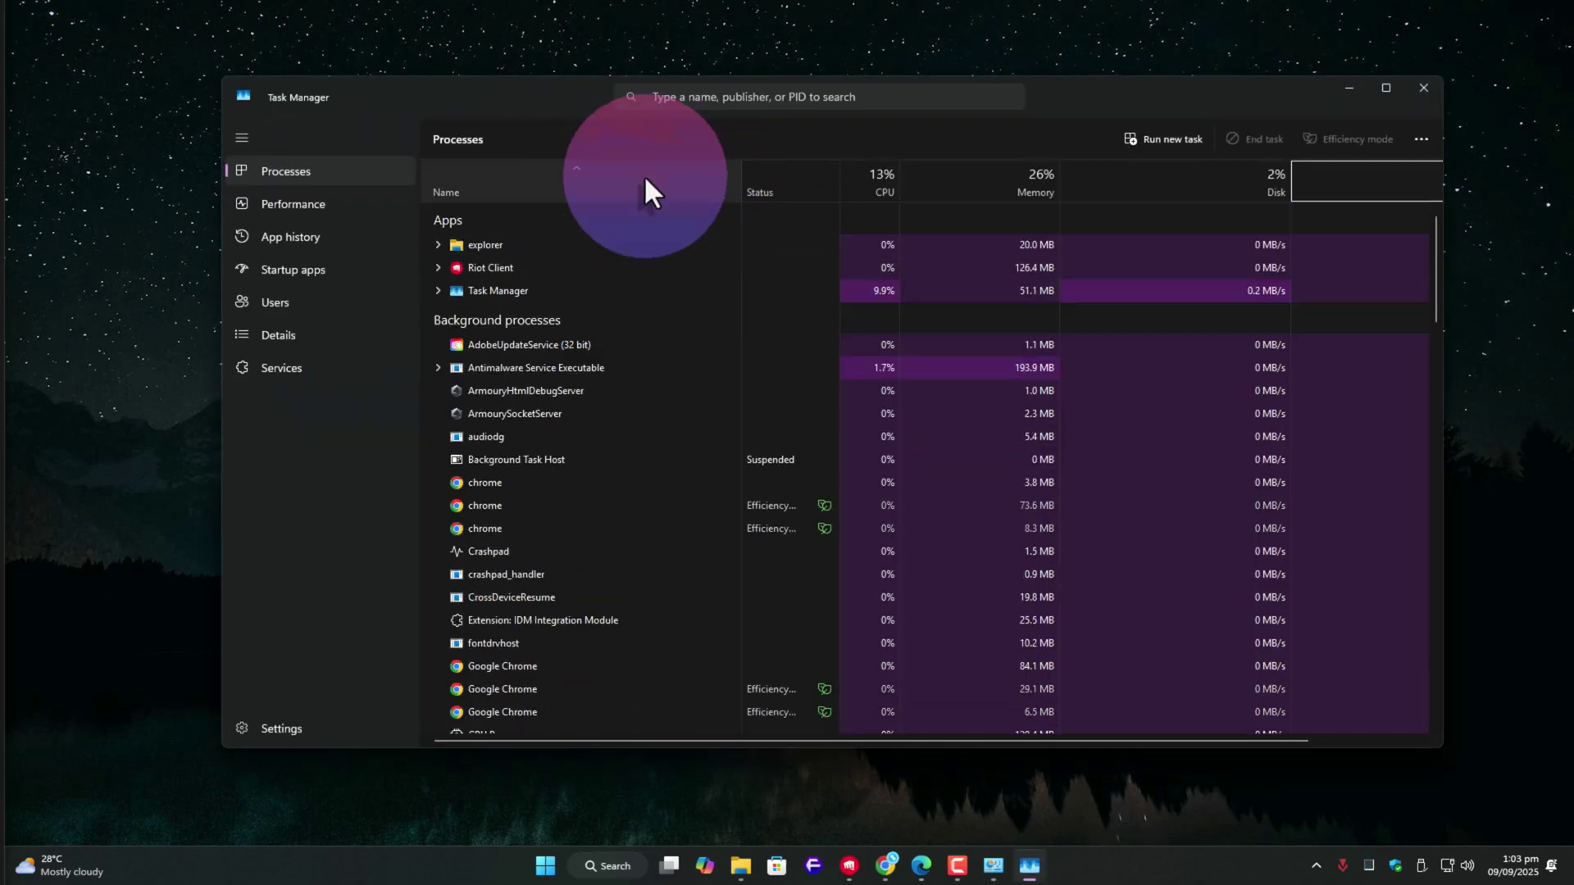
pyautogui.click(645, 181)
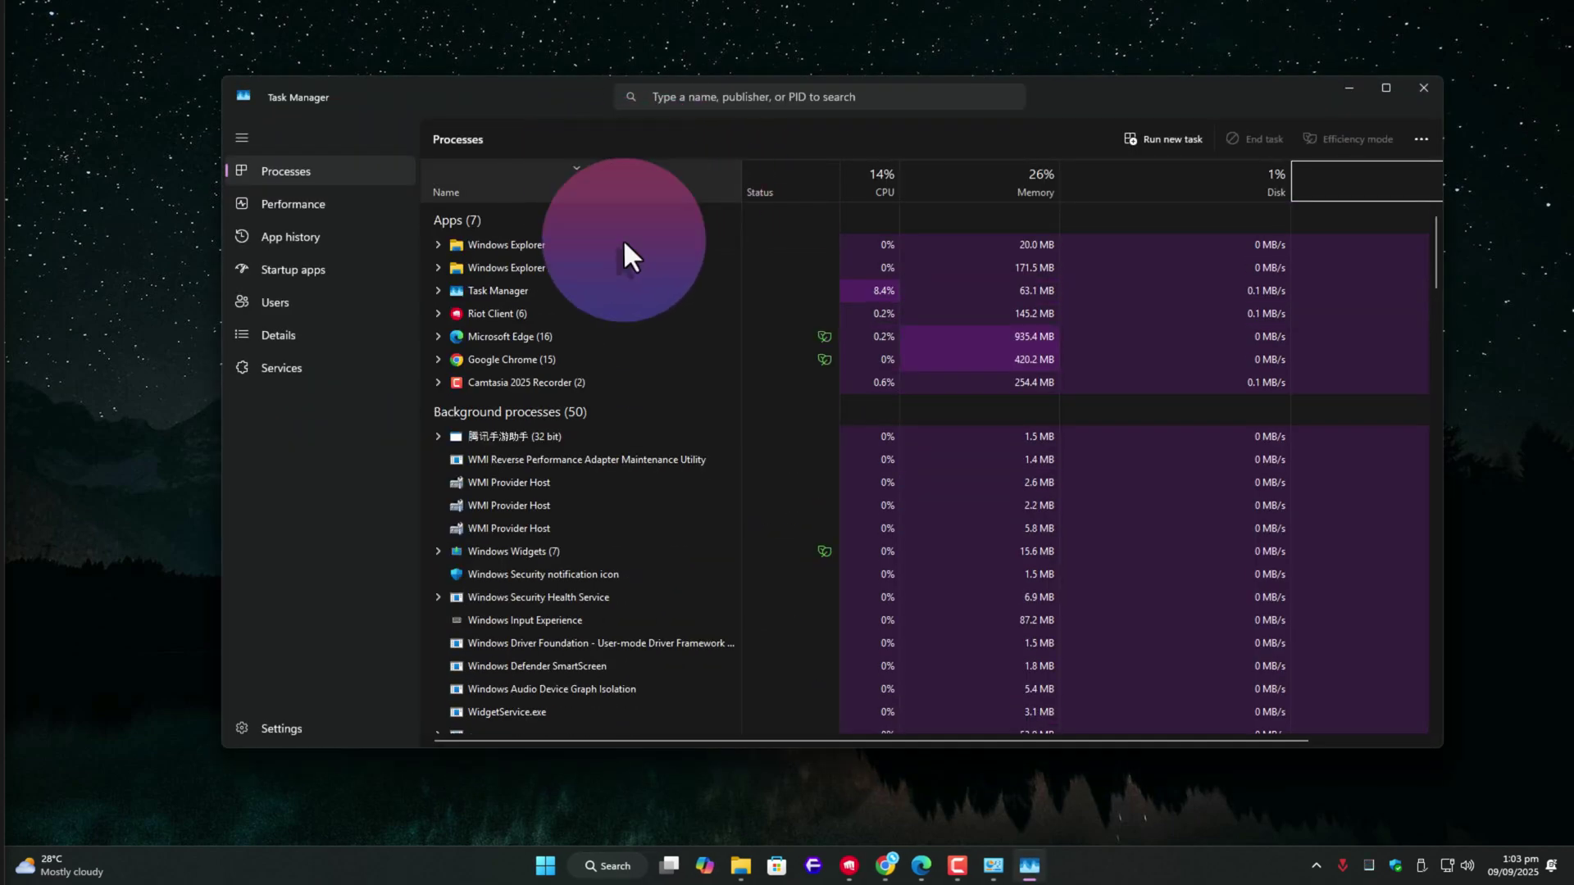
# - Scroll through the process list to the Armoury processes, selecting AcPowerNotification along the way
pyautogui.scroll(-10, 596, 359)
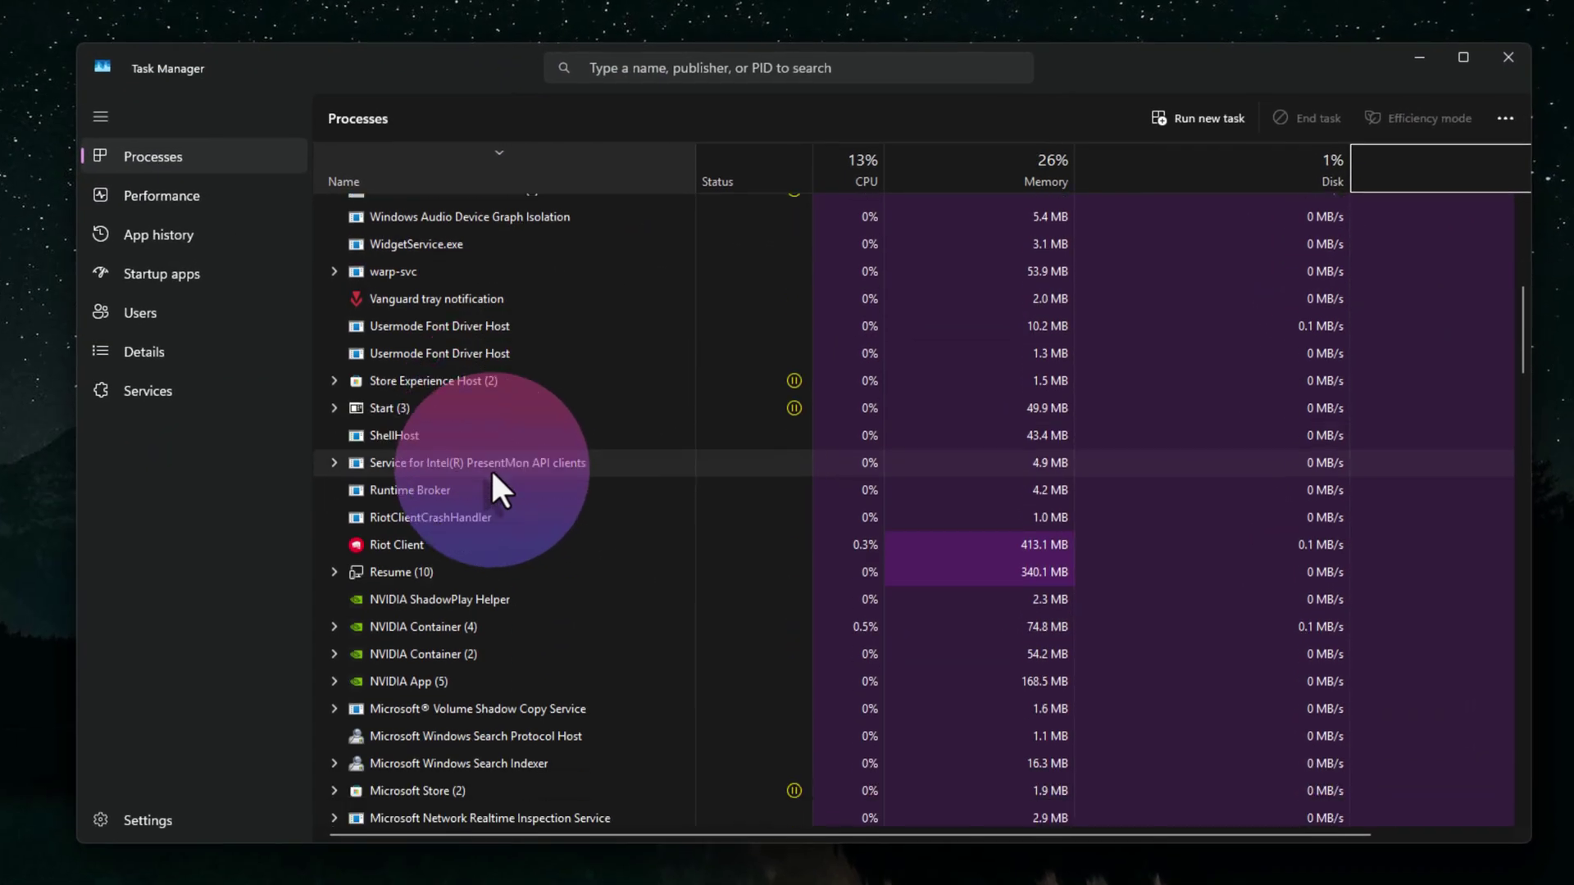
pyautogui.scroll(-8, 492, 474)
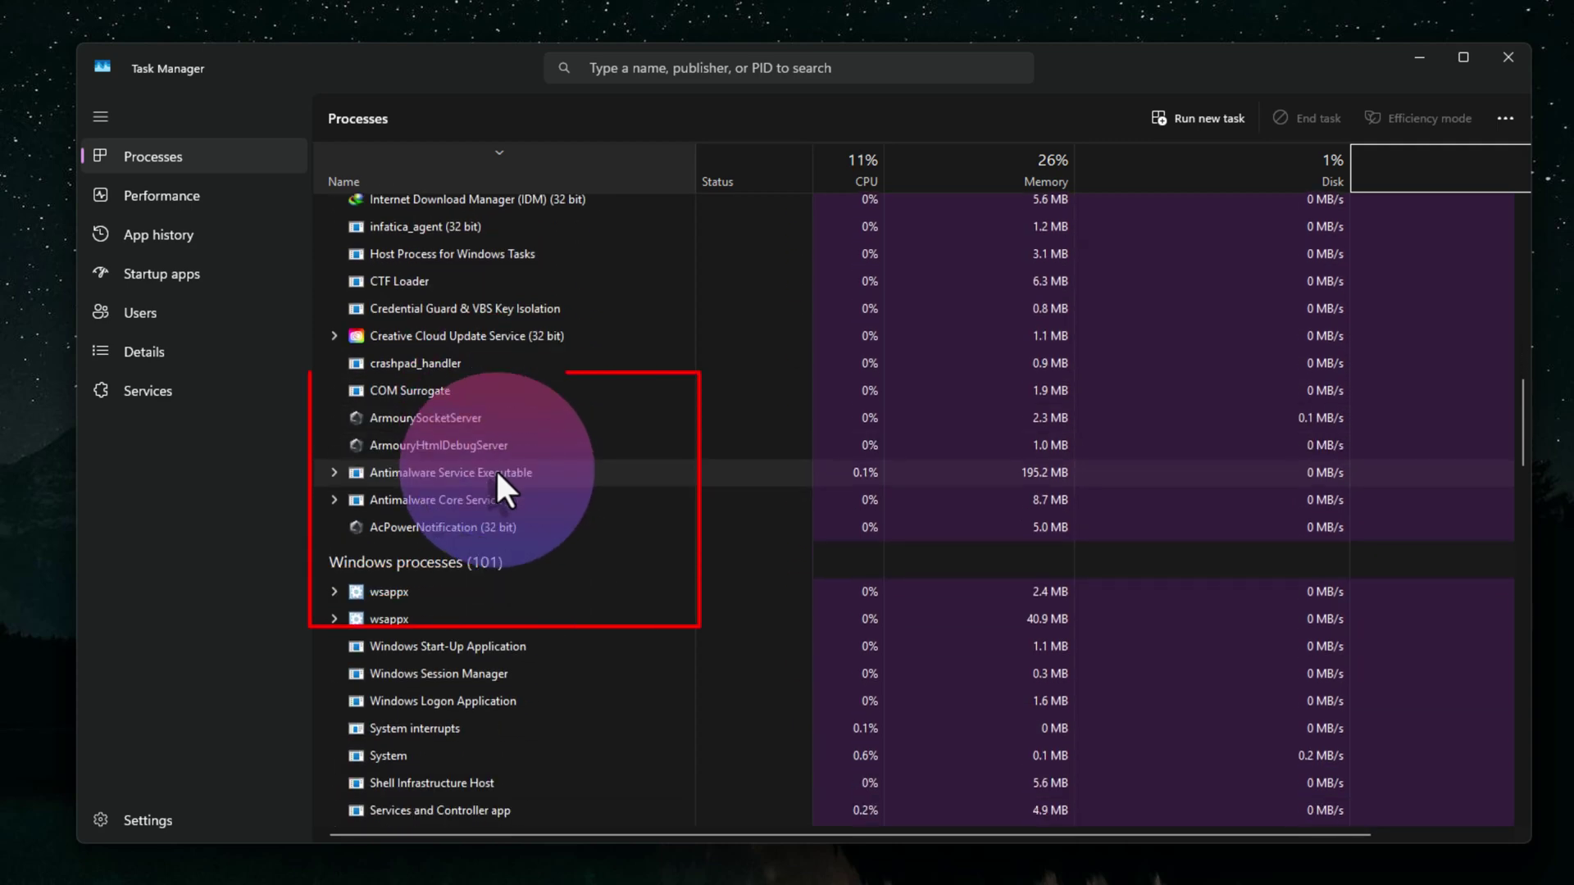
pyautogui.click(415, 525)
pyautogui.scroll(-1, 500, 573)
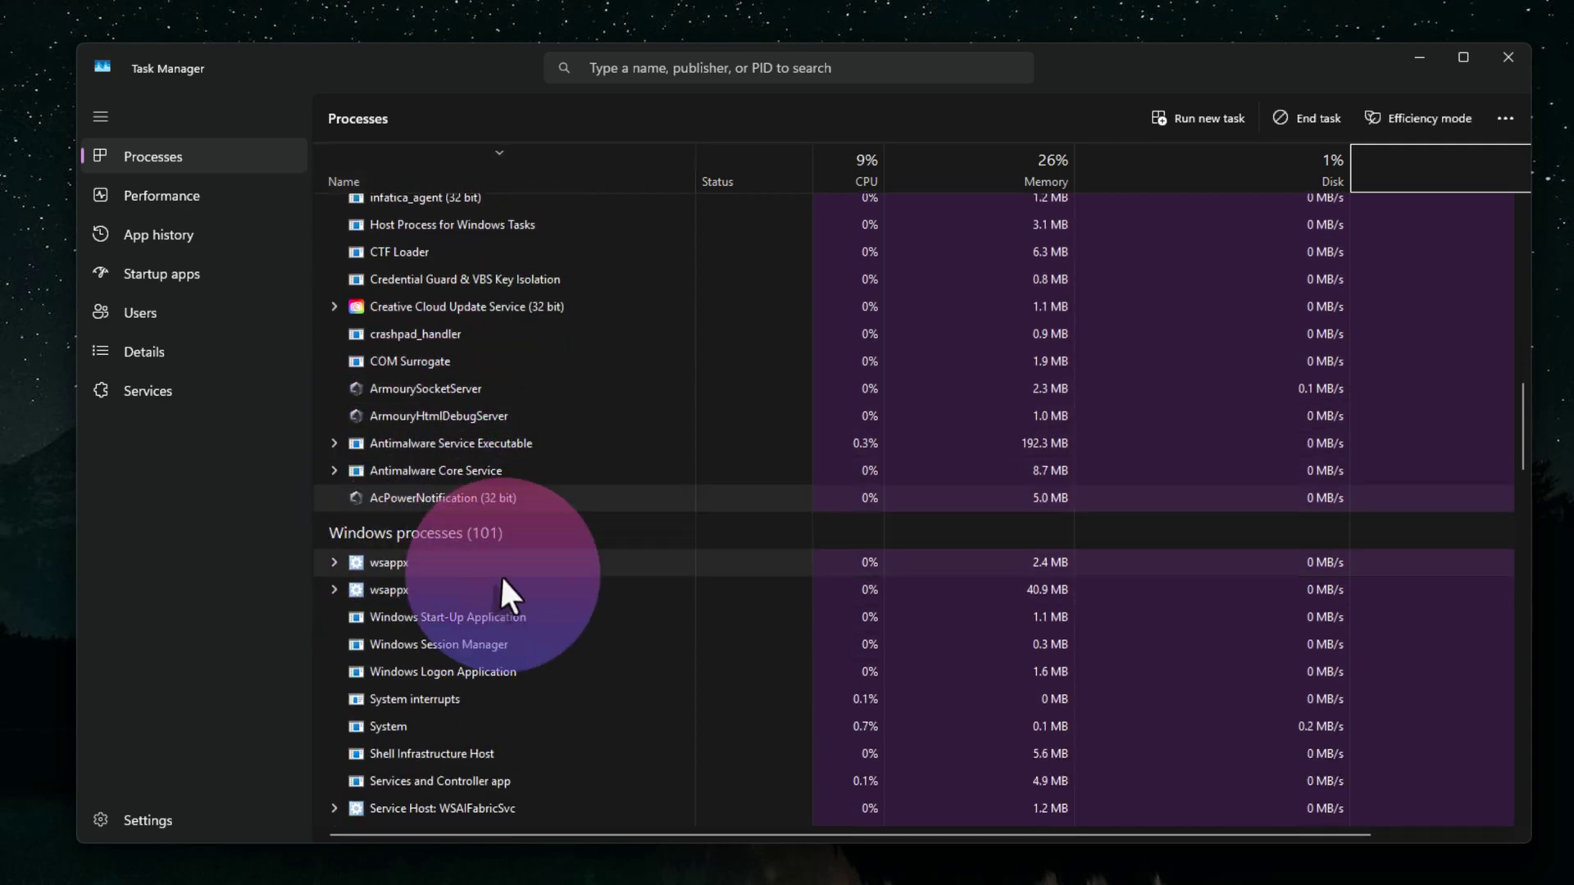
pyautogui.scroll(-3, 503, 573)
pyautogui.scroll(3, 508, 569)
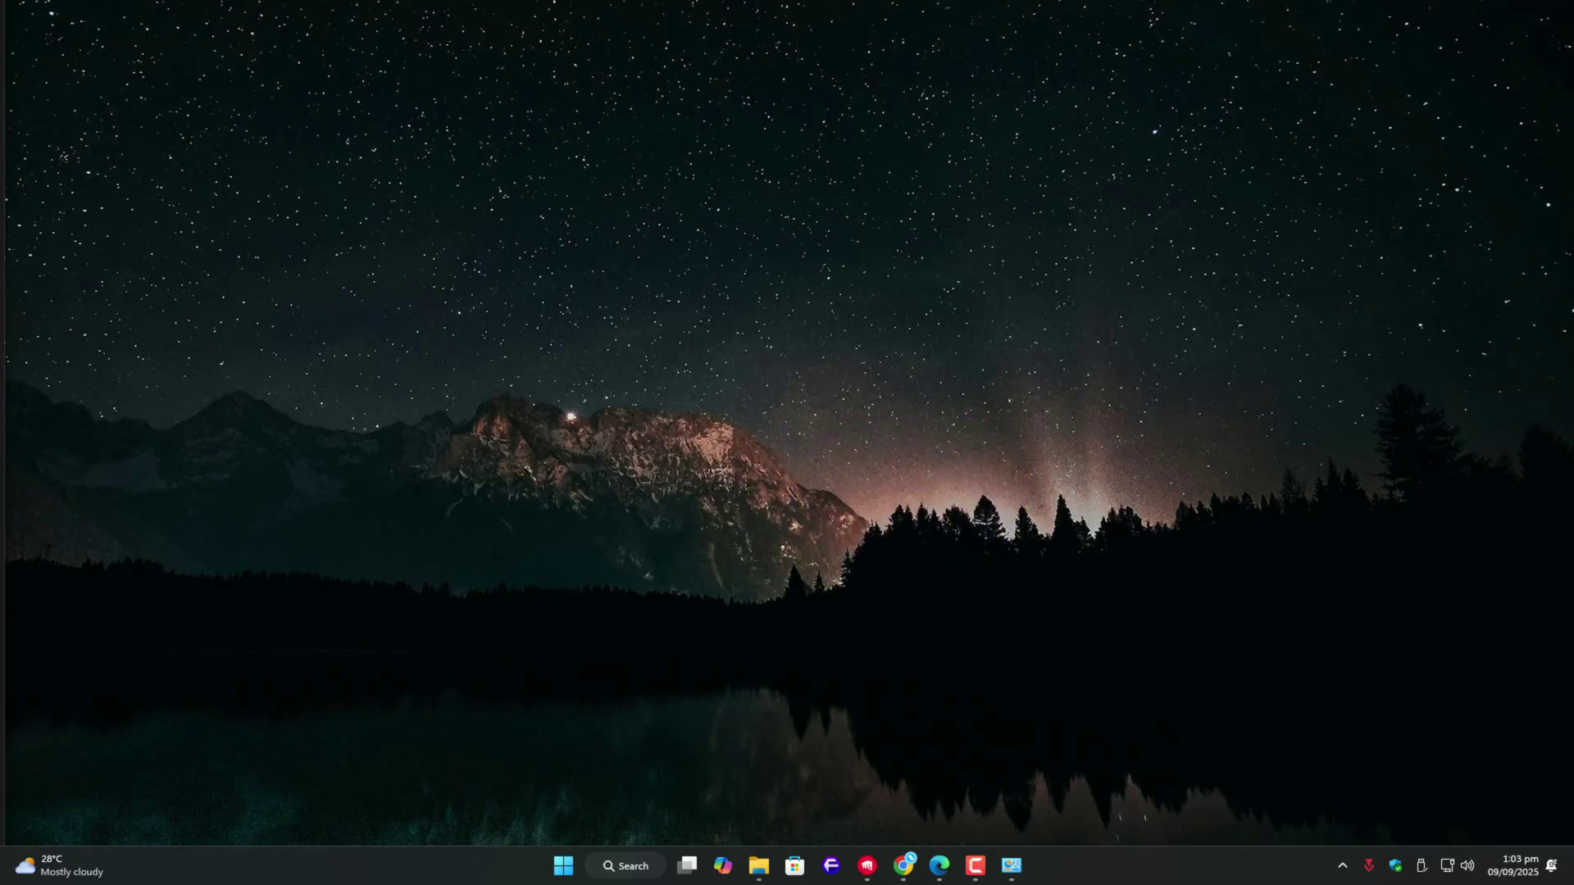
# - Check the Armoury Crate Uninstall Tool's version 2.3.1.0 and size in Chrome, then minimize it
pyautogui.click(895, 874)
pyautogui.scroll(-4, 605, 479)
pyautogui.scroll(-3, 604, 480)
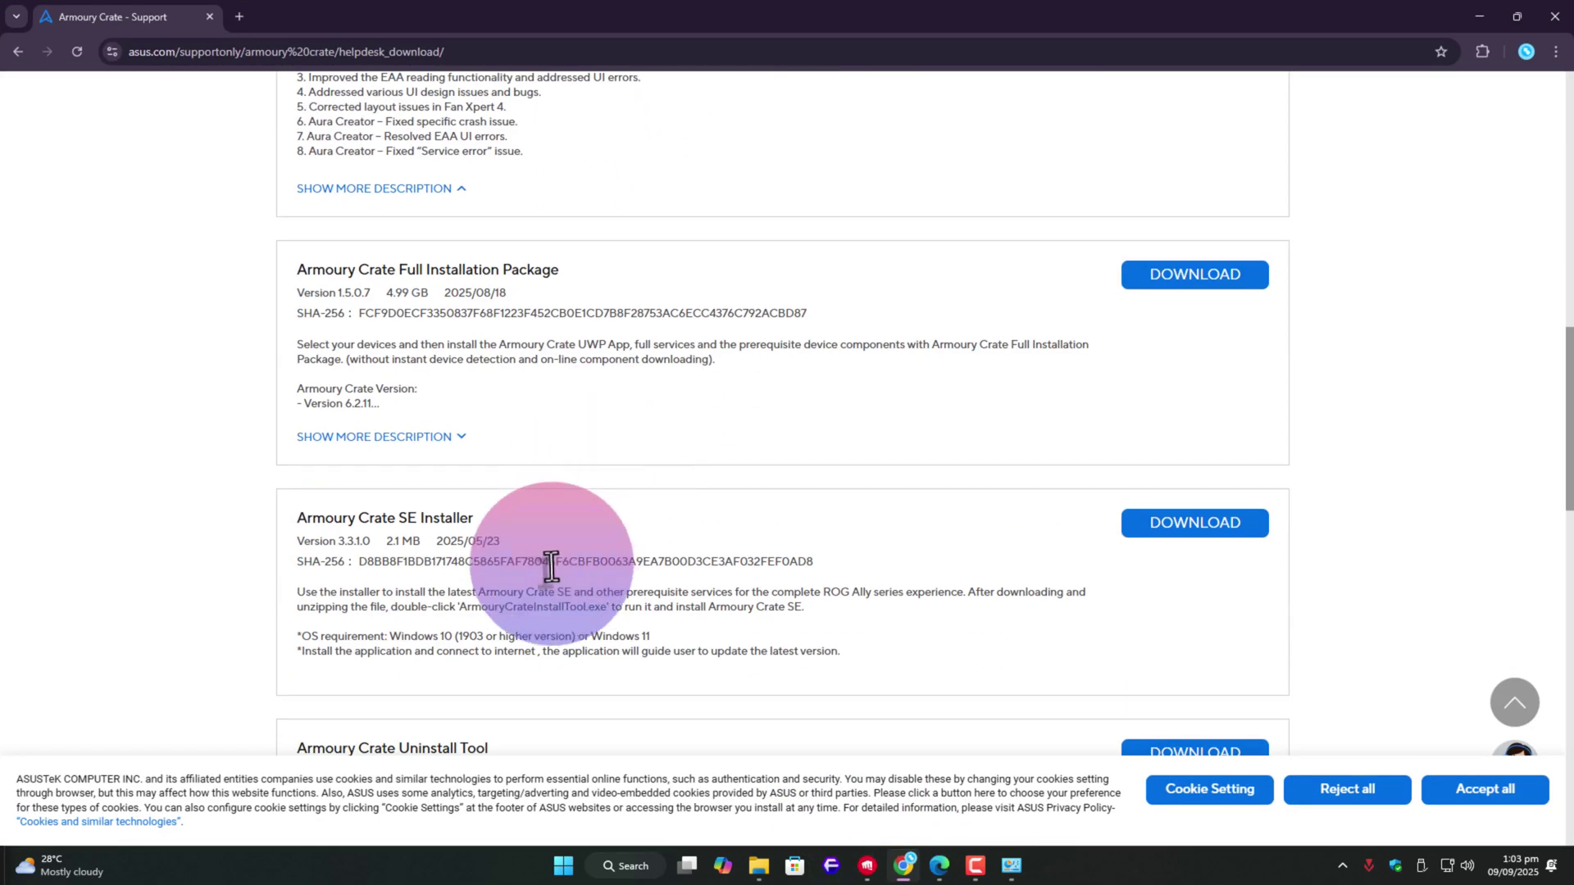
pyautogui.scroll(-5, 552, 563)
pyautogui.moveTo(310, 341); pyautogui.dragTo(503, 341)
pyautogui.click(502, 341)
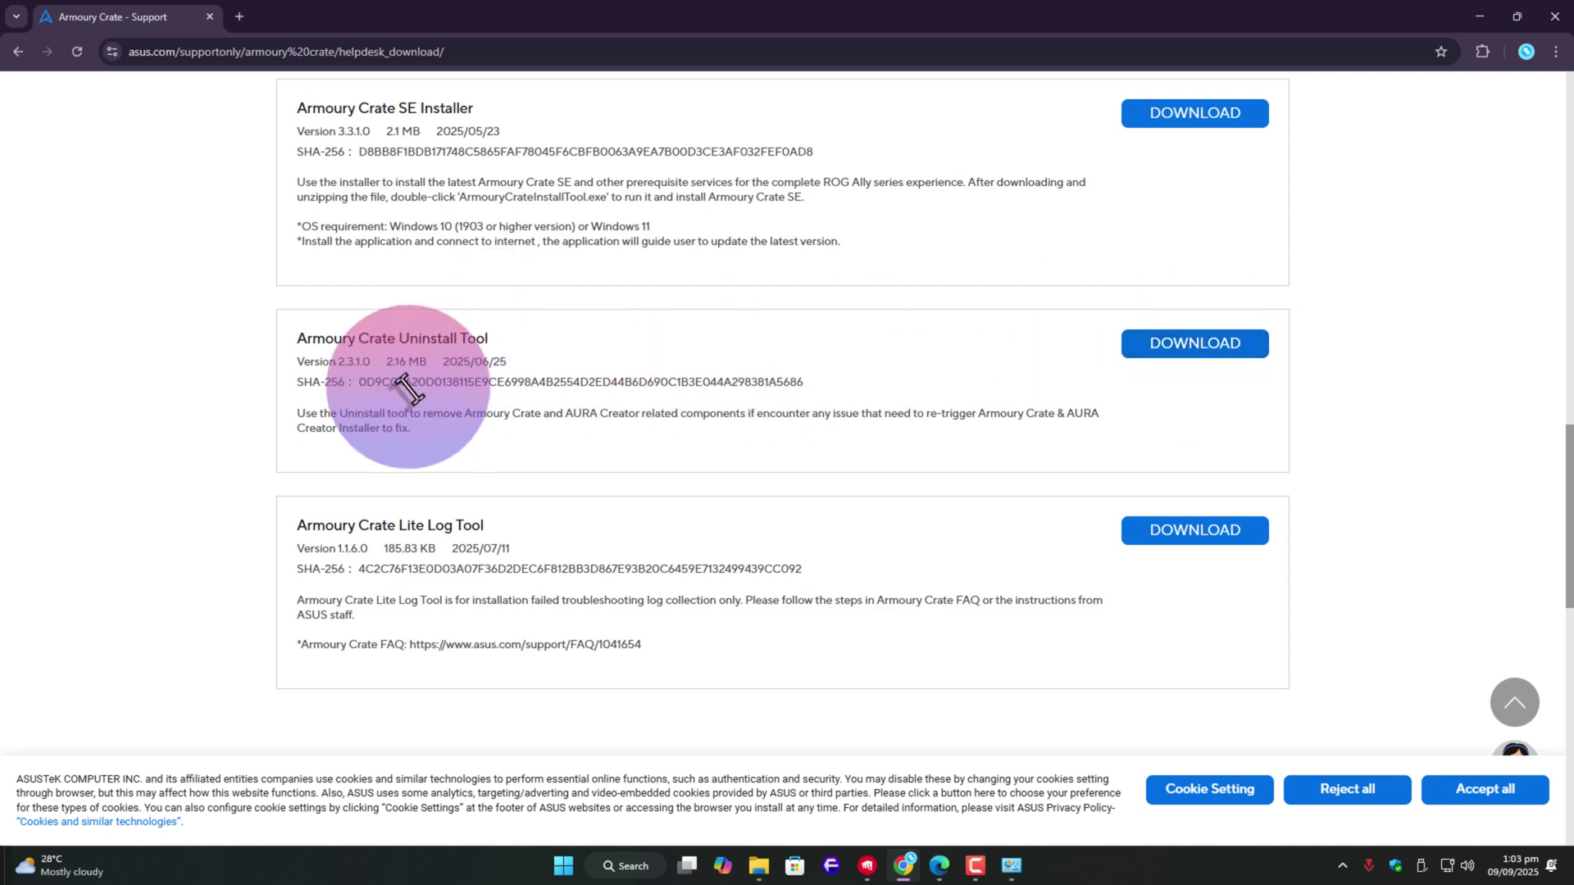
pyautogui.moveTo(387, 362); pyautogui.dragTo(471, 365)
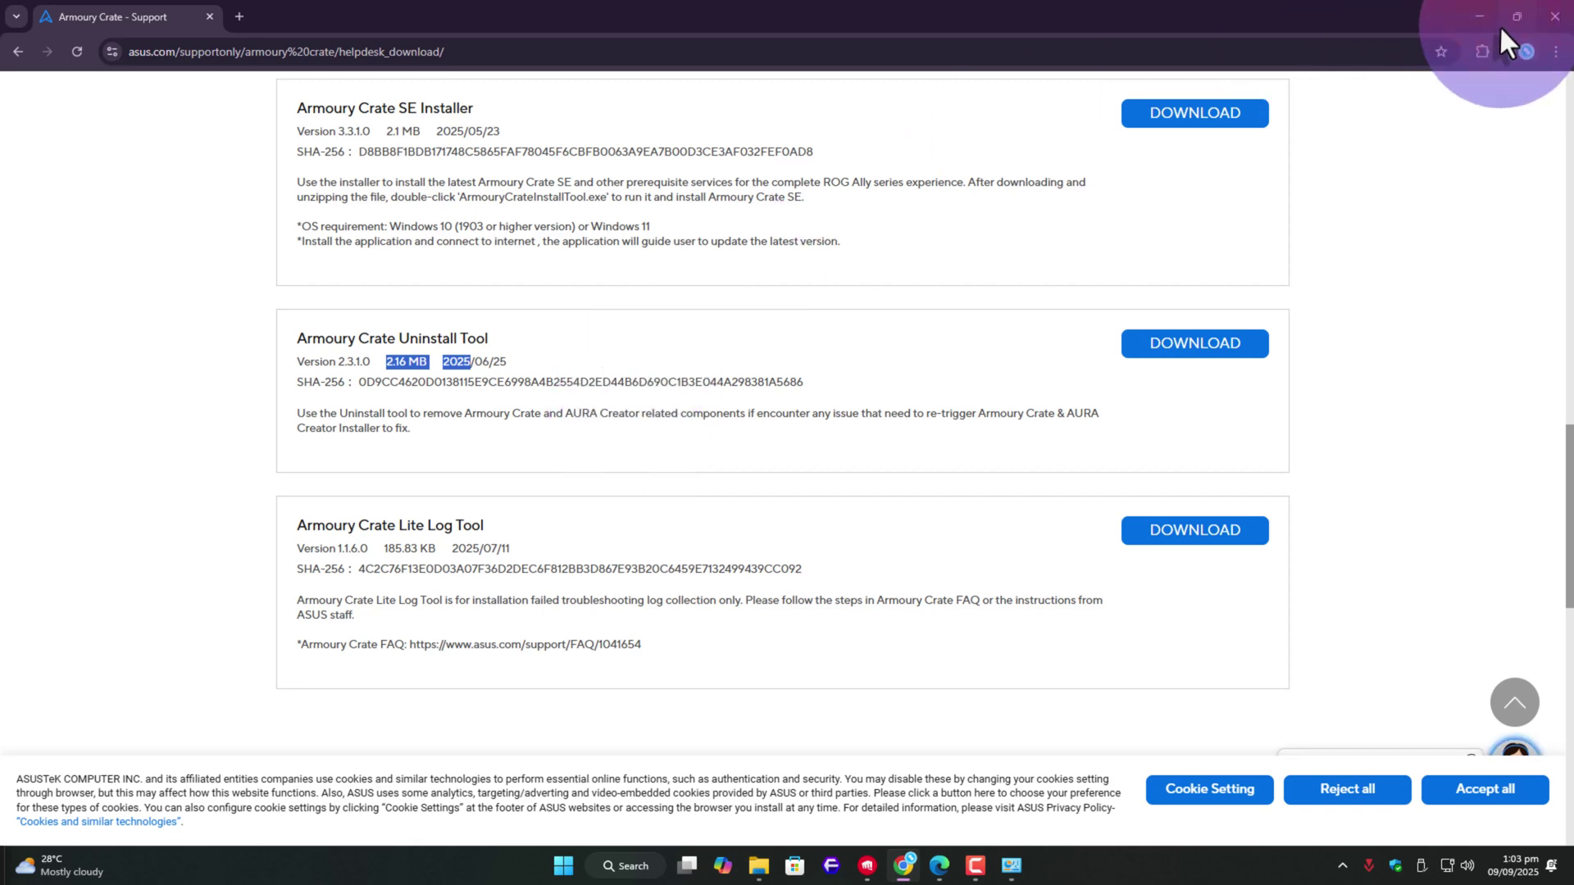
pyautogui.click(1476, 15)
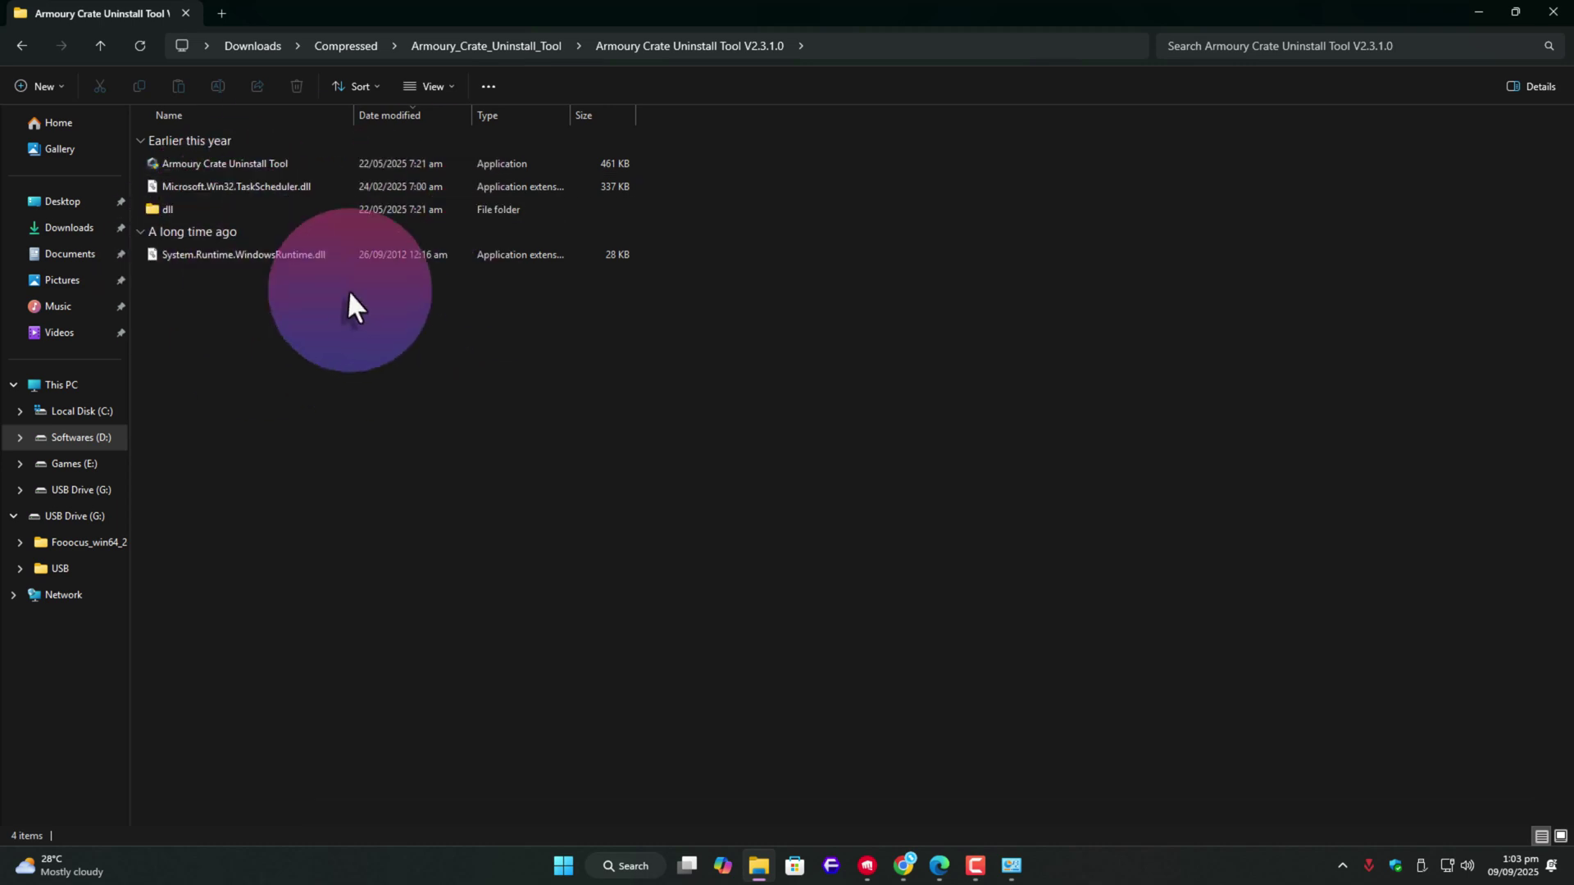
# - Run the Armoury Crate Uninstall Tool application as administrator
pyautogui.rightClick(257, 161)
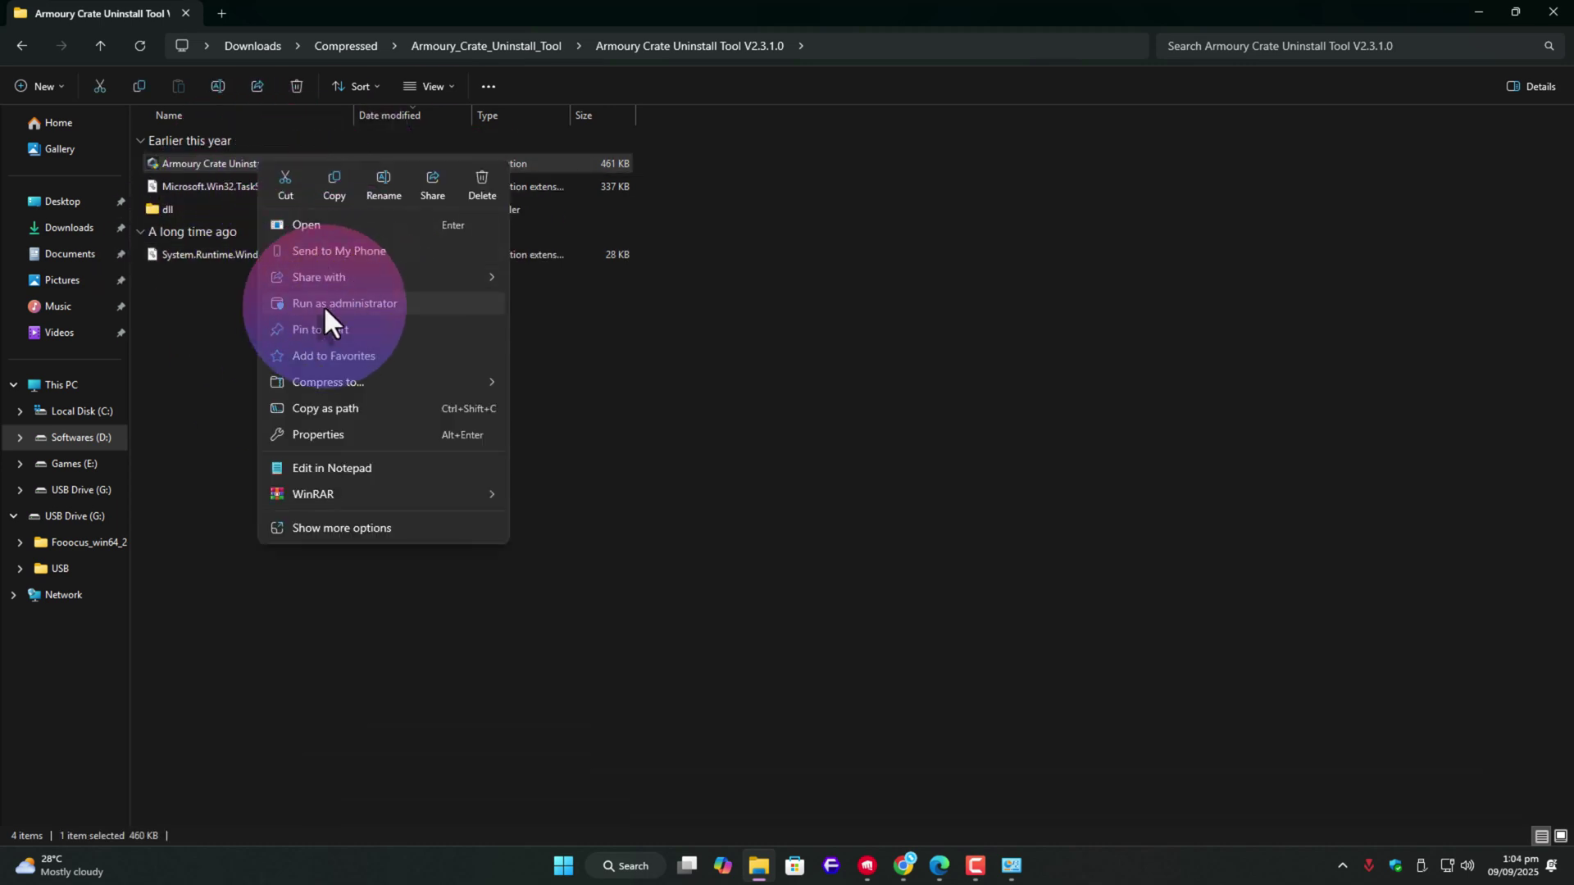
pyautogui.click(323, 303)
pyautogui.click(700, 611)
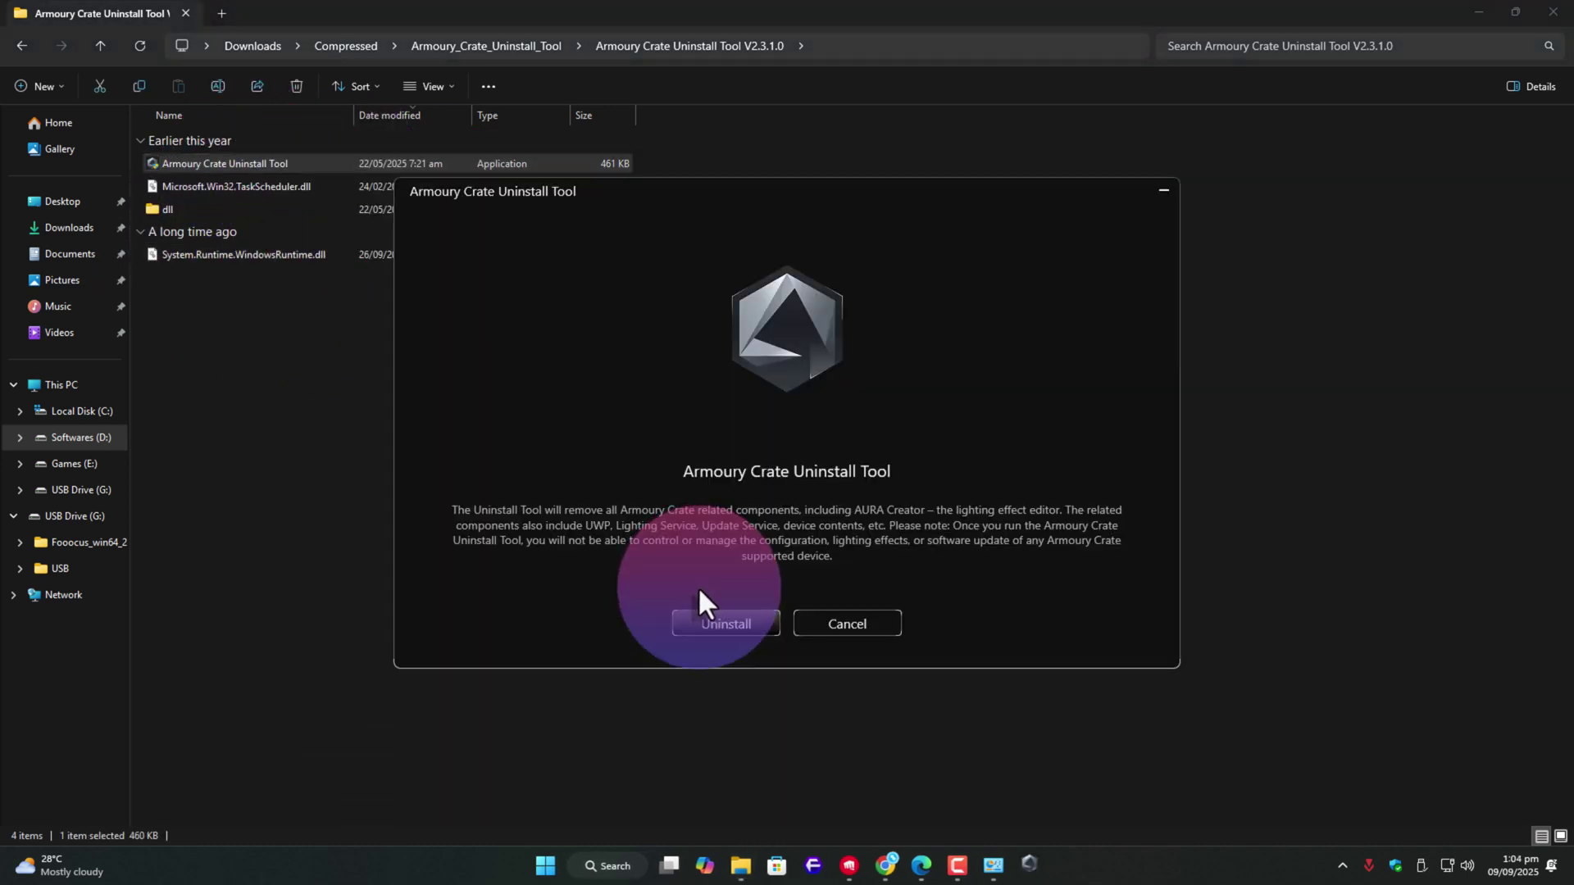
pyautogui.click(710, 623)
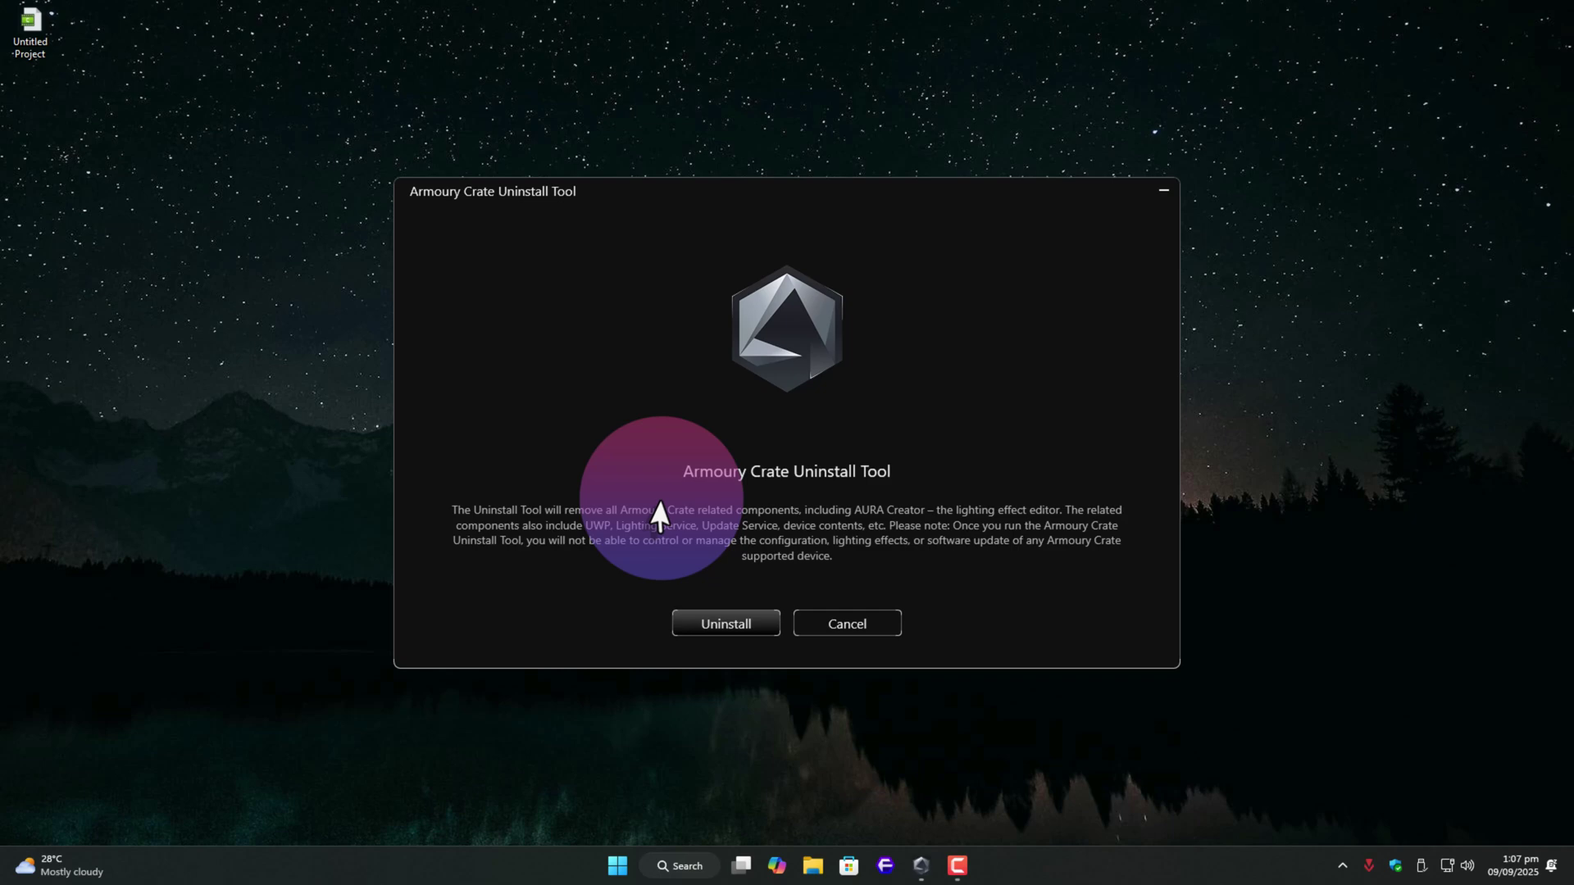
# - Uninstall Armoury Crate with the tool and click Finish once removal completes
pyautogui.moveTo(702, 195); pyautogui.dragTo(688, 189)
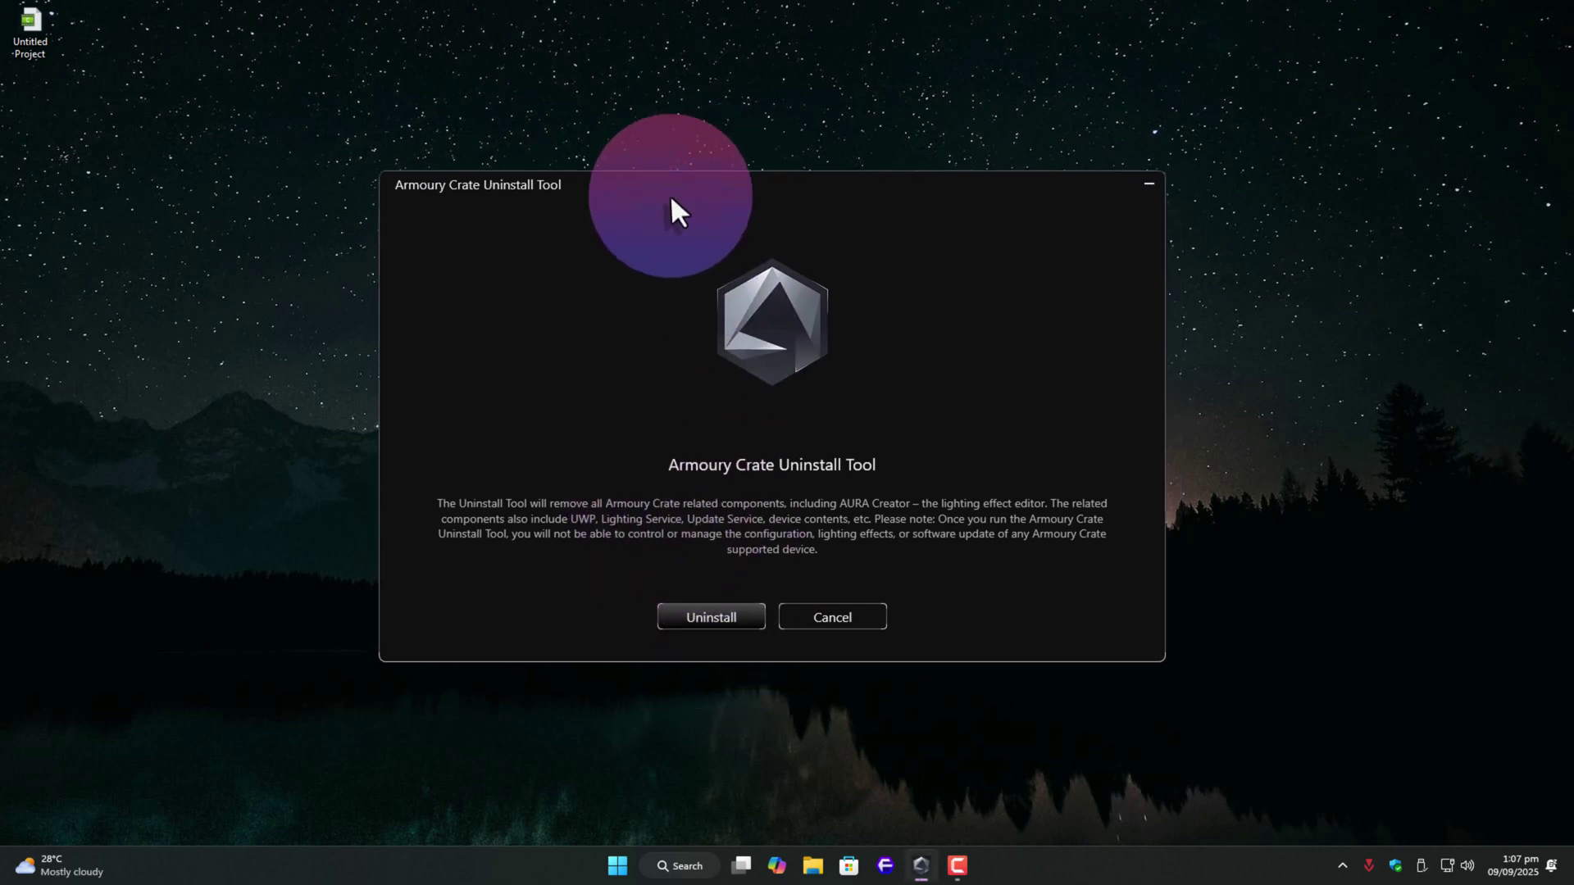
pyautogui.click(692, 617)
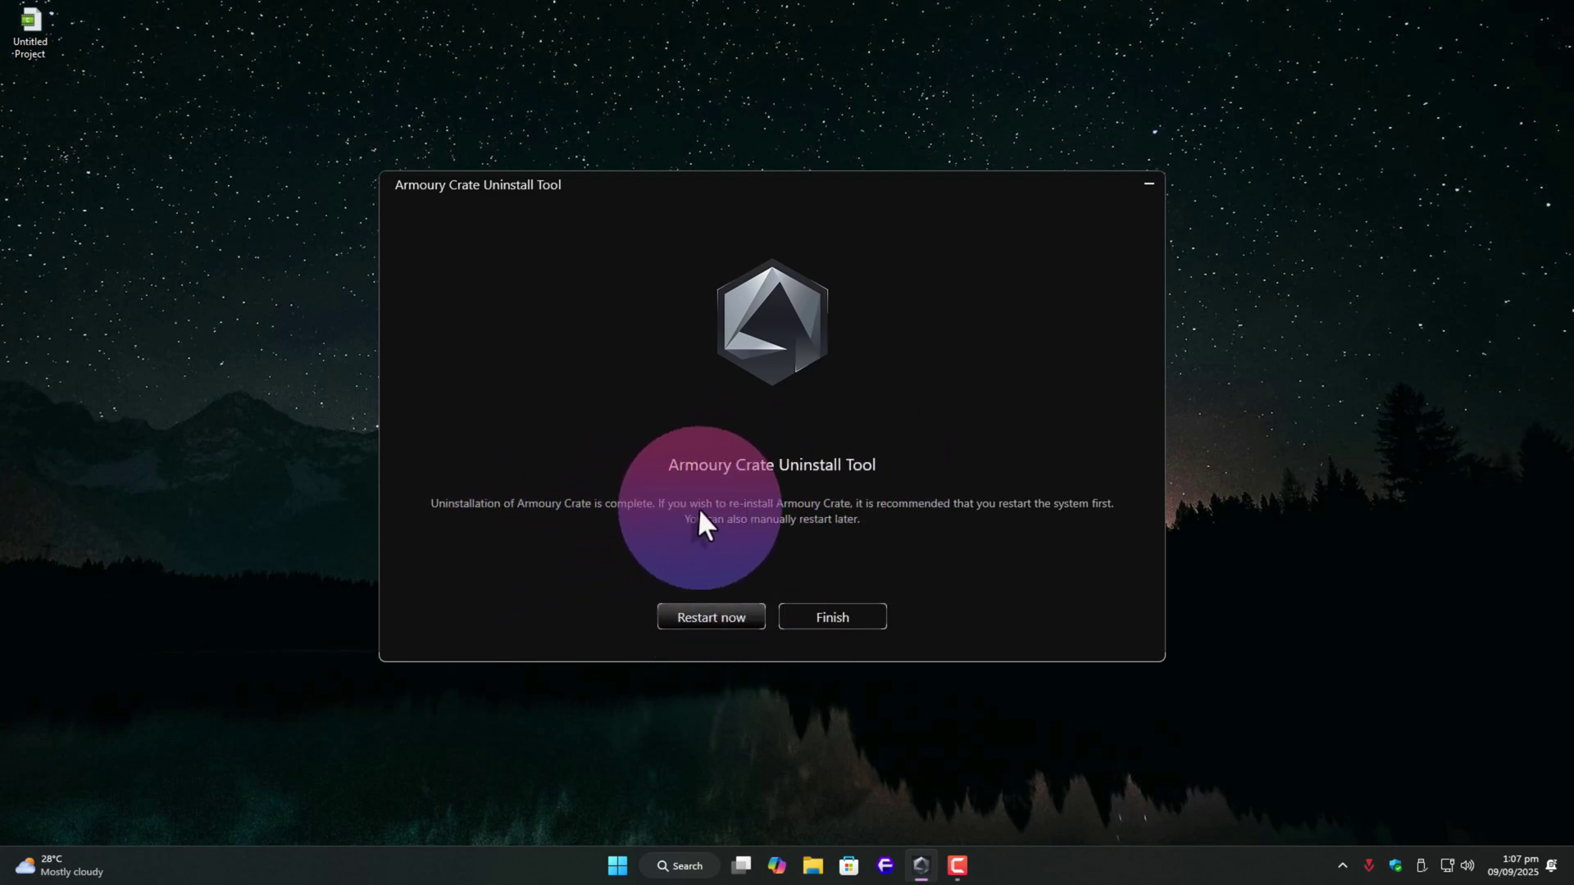
pyautogui.click(808, 620)
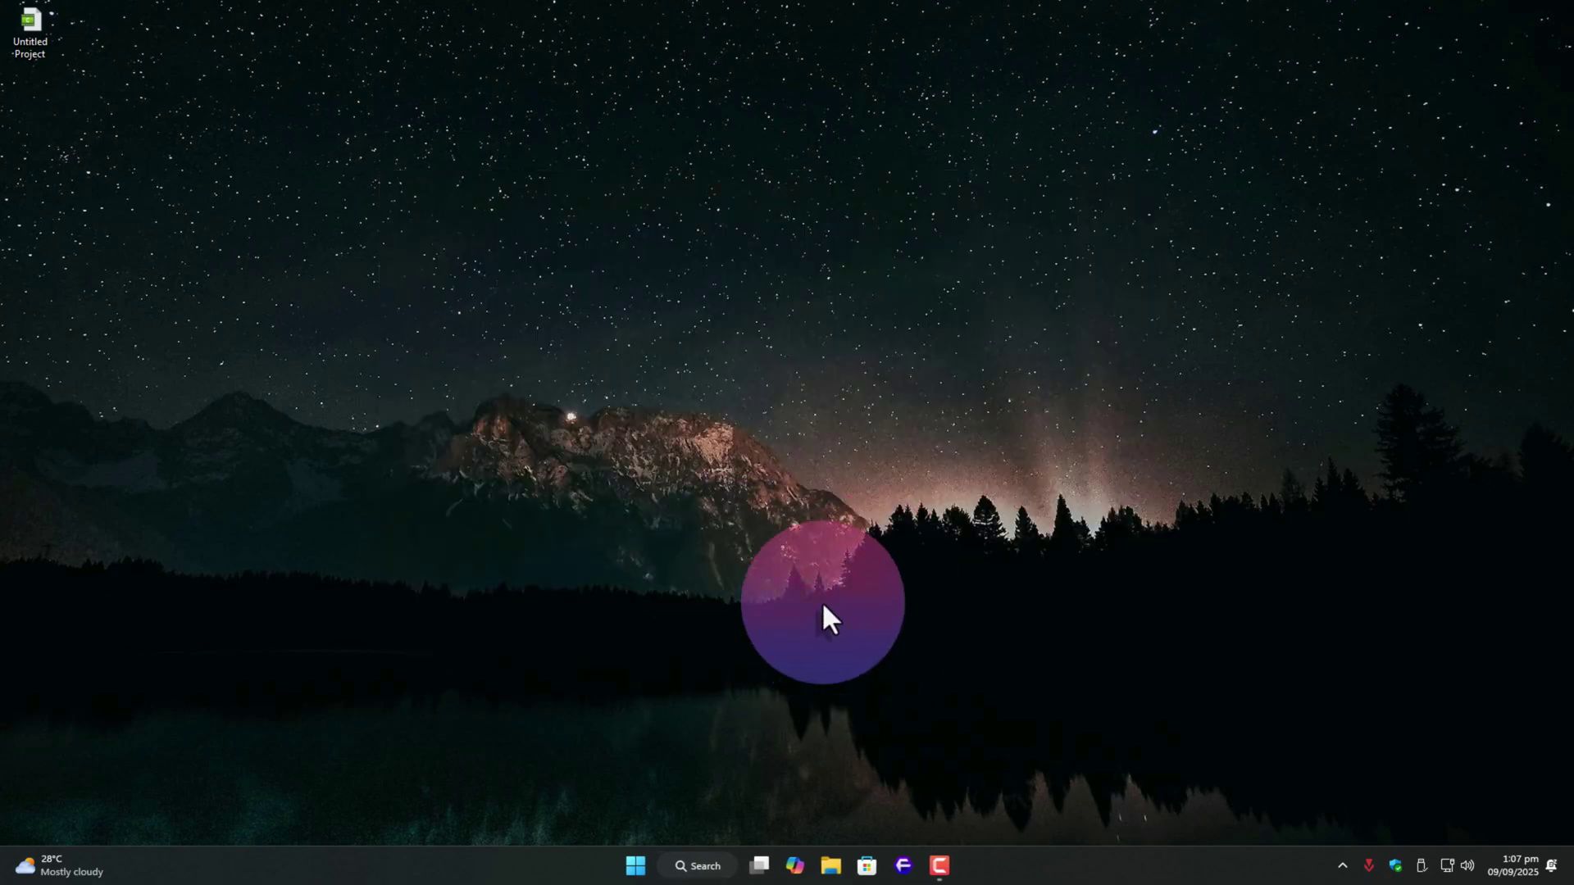